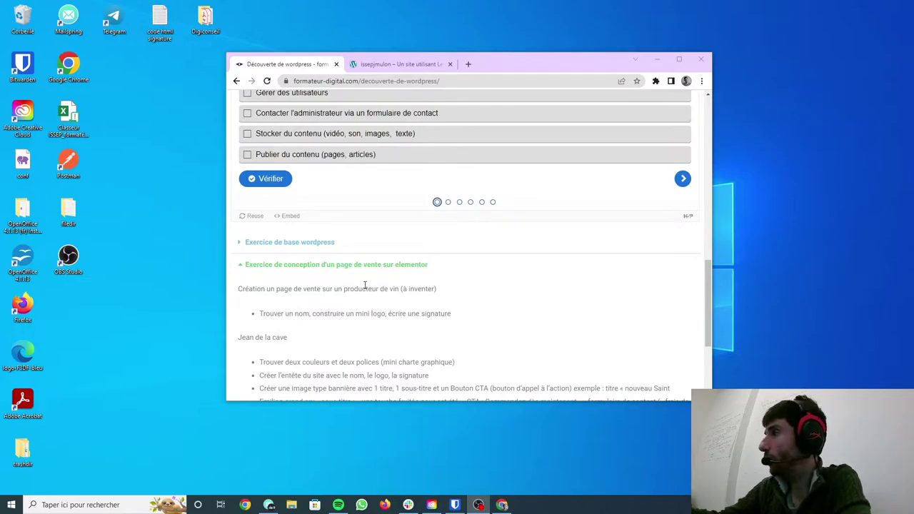
Step: Scroll through the wine-producer Elementor sales-page exercise brief on the course page
scroll(363, 303, down, 3)
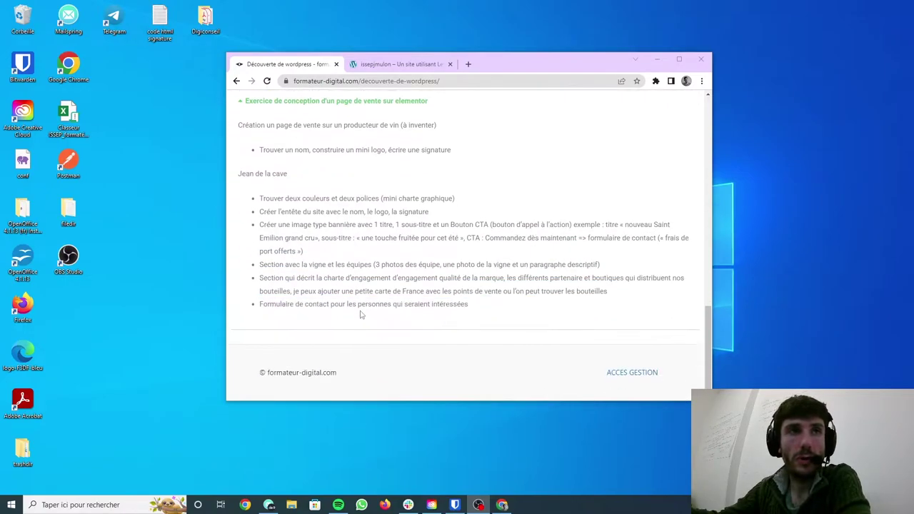
scroll(360, 295, up, 2)
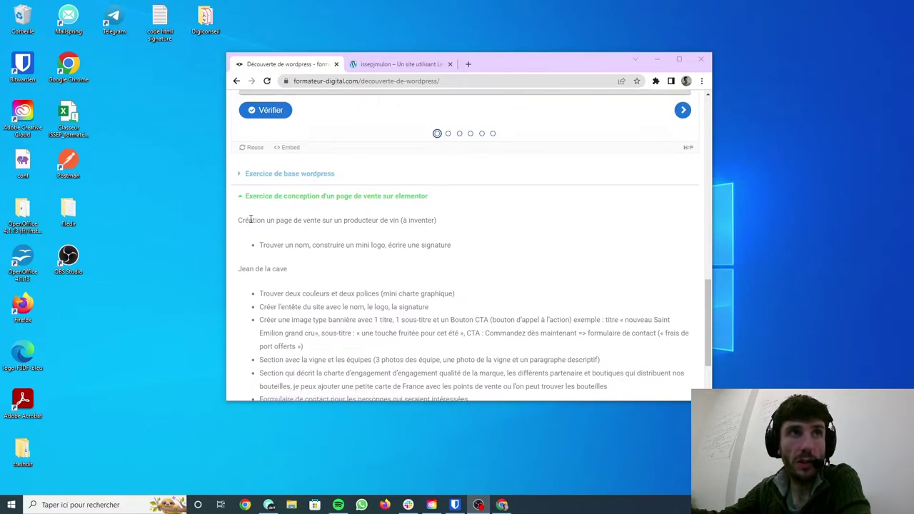
Step: Highlight the opening sentence of the wine-producer exercise brief
drag(245, 220, 426, 214)
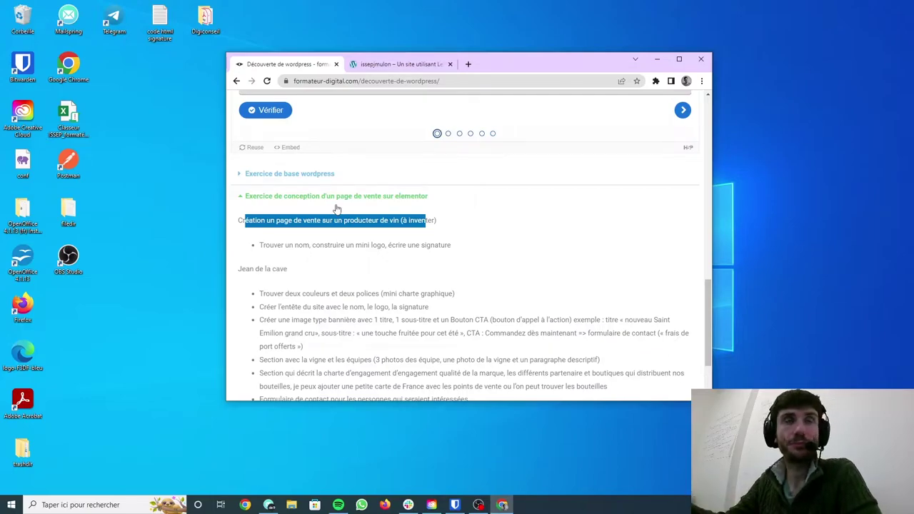
Step: Switch to the issepjmulon wine site and maximize the browser window
click(407, 64)
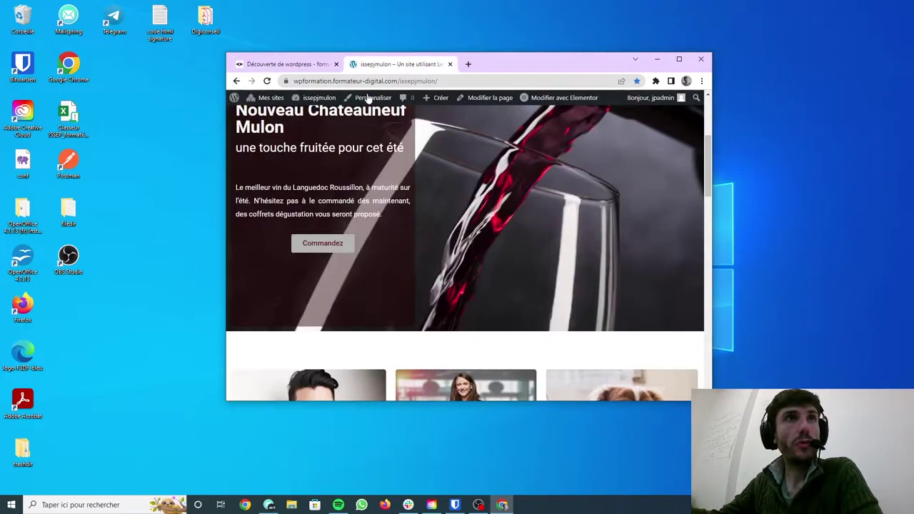
click(679, 58)
scroll(420, 316, up, 5)
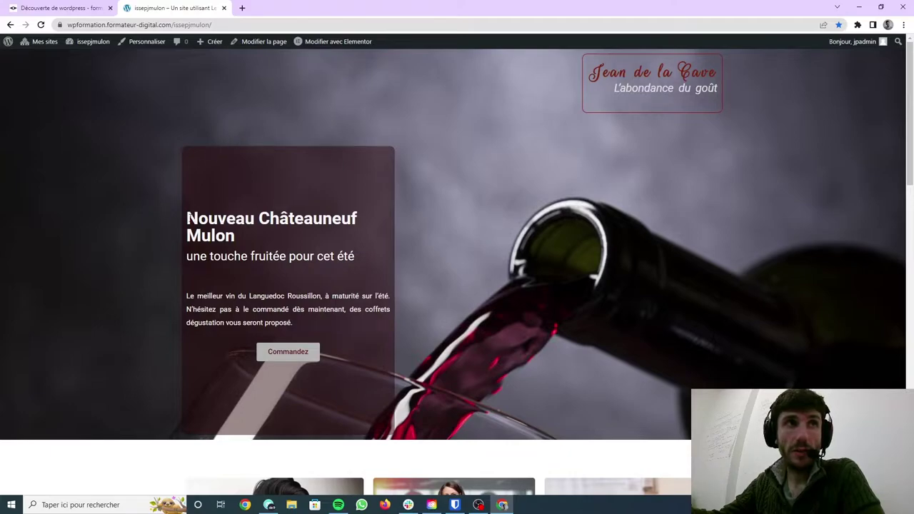
Step: Highlight the banner heading, subtitle and paragraph, then the Jean de la Cave logo name and tagline
mouse_move(186, 217)
mouse_down()
mouse_move(239, 270)
mouse_move(325, 256)
mouse_up()
click(238, 270)
drag(193, 323, 323, 329)
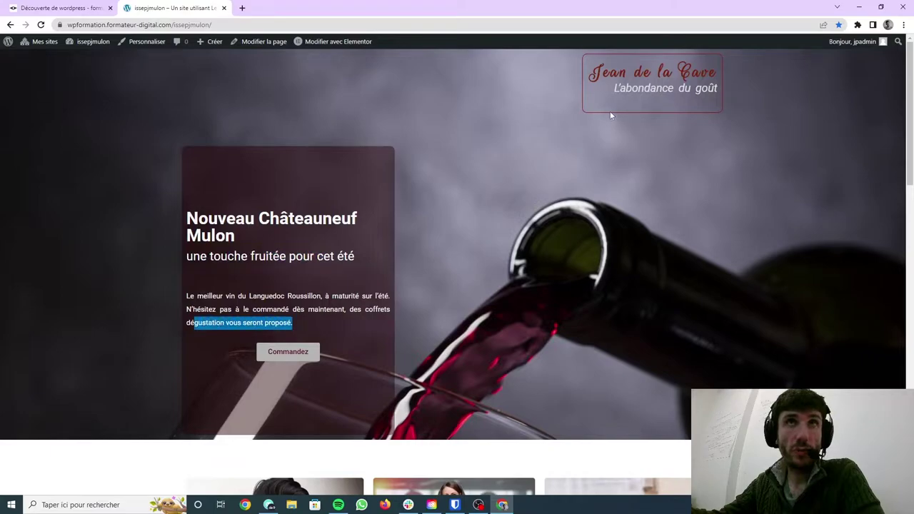
drag(589, 72, 704, 62)
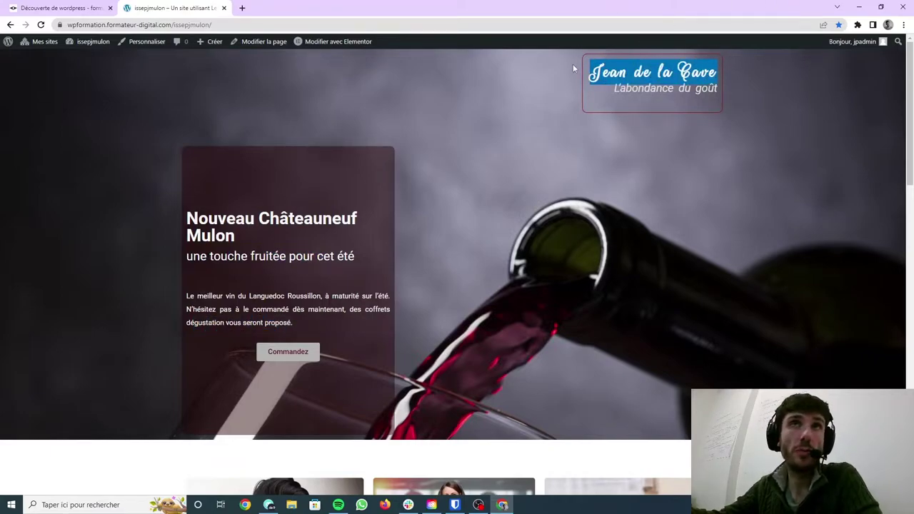
drag(613, 87, 710, 88)
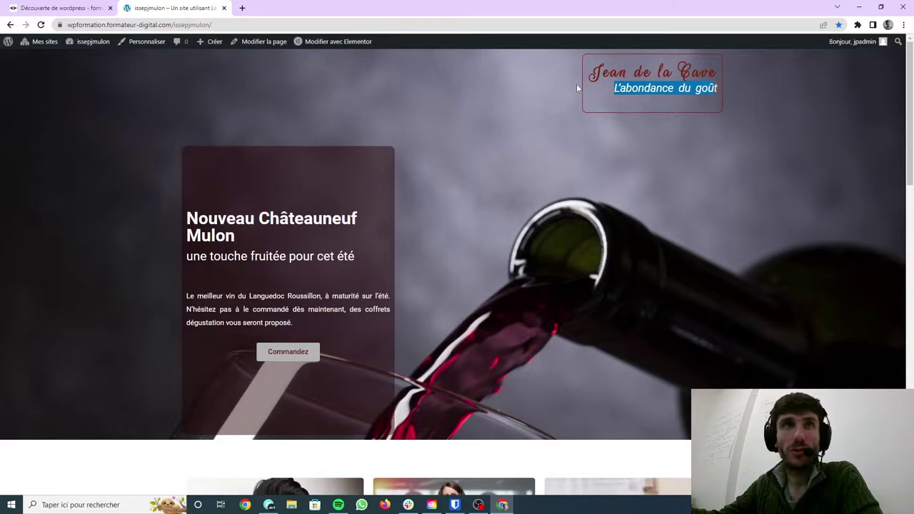
drag(587, 71, 725, 70)
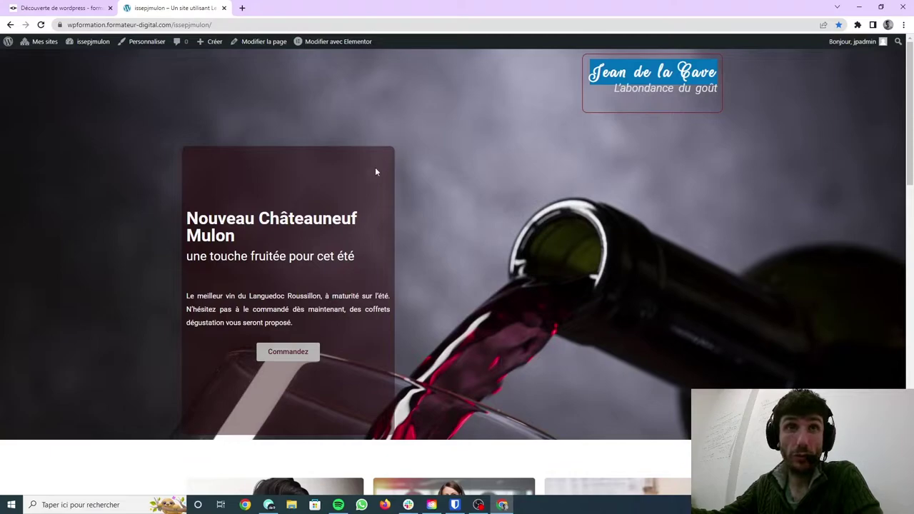
Step: Scroll down from the banner to the team section
scroll(385, 178, down, 2)
scroll(460, 201, up, 2)
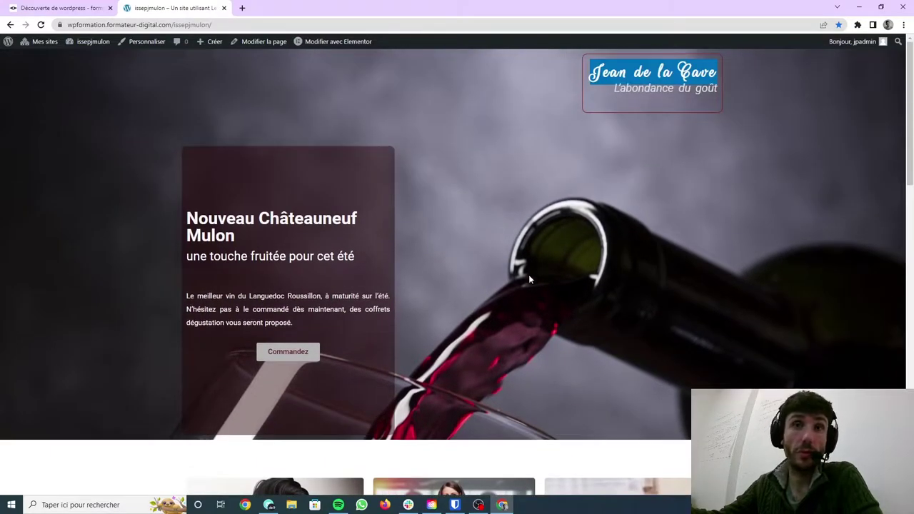
scroll(628, 250, down, 2)
scroll(593, 255, down, 3)
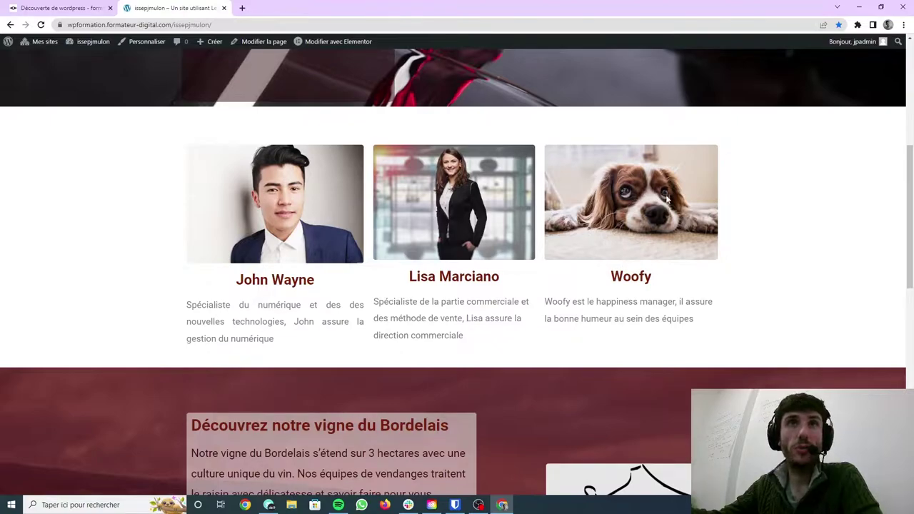
drag(188, 305, 370, 307)
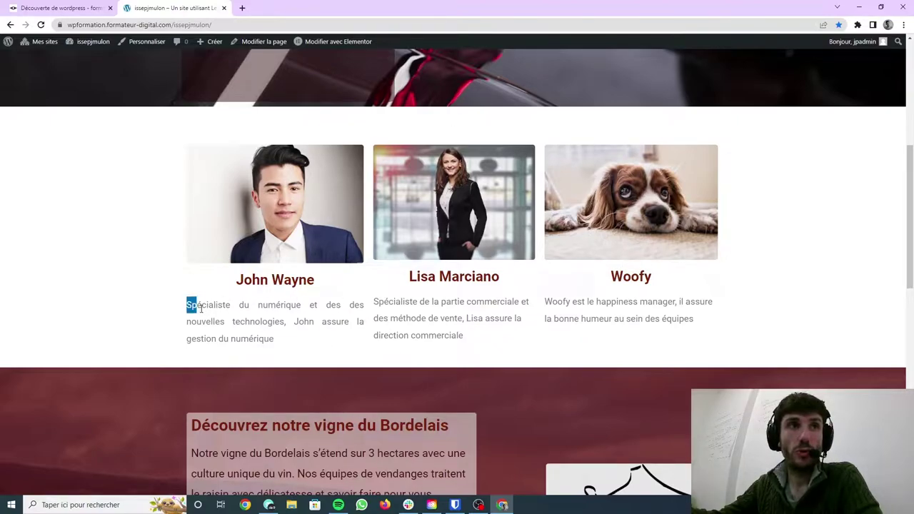
scroll(412, 312, down, 2)
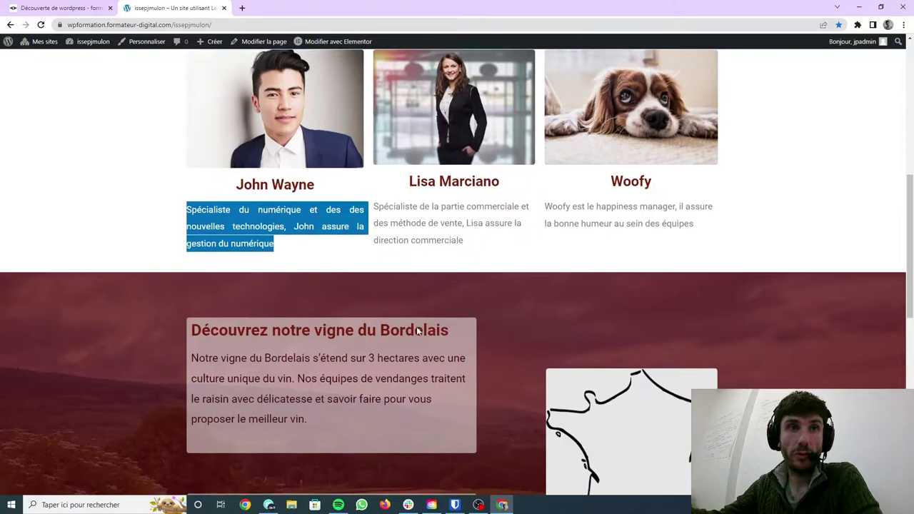
scroll(411, 312, down, 3)
scroll(511, 134, up, 1)
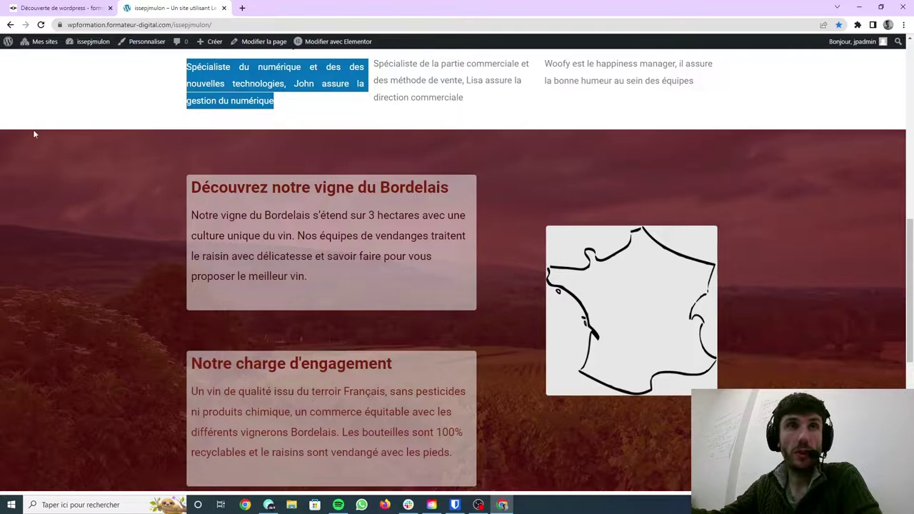
scroll(528, 336, down, 2)
scroll(544, 302, up, 3)
scroll(559, 308, down, 2)
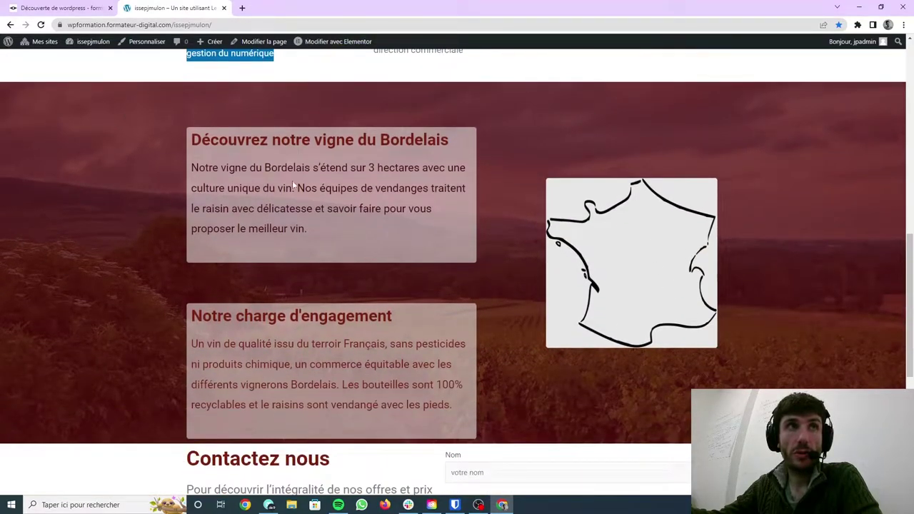
drag(307, 228, 183, 200)
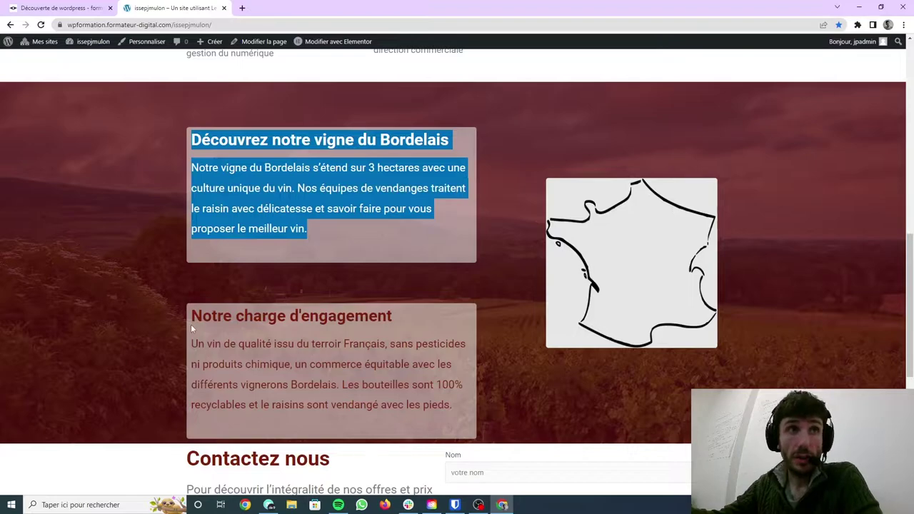
drag(192, 329, 333, 363)
click(333, 362)
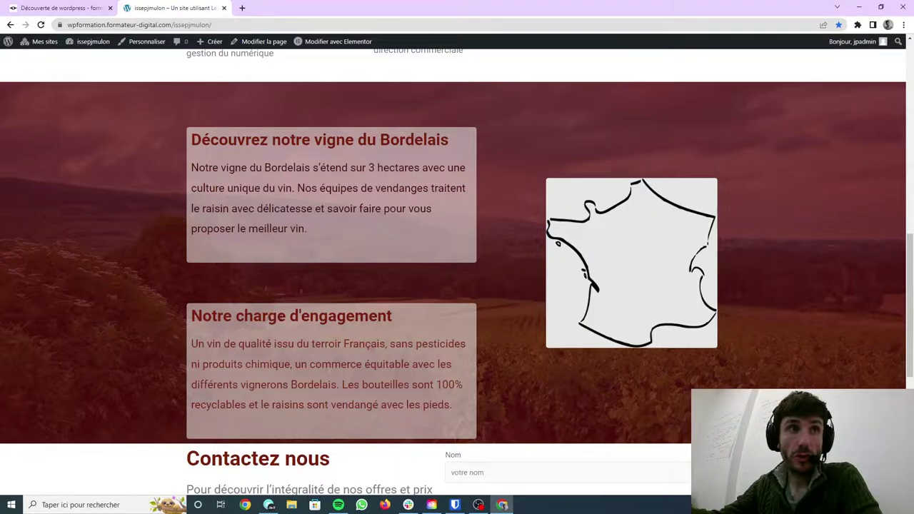
scroll(271, 307, down, 5)
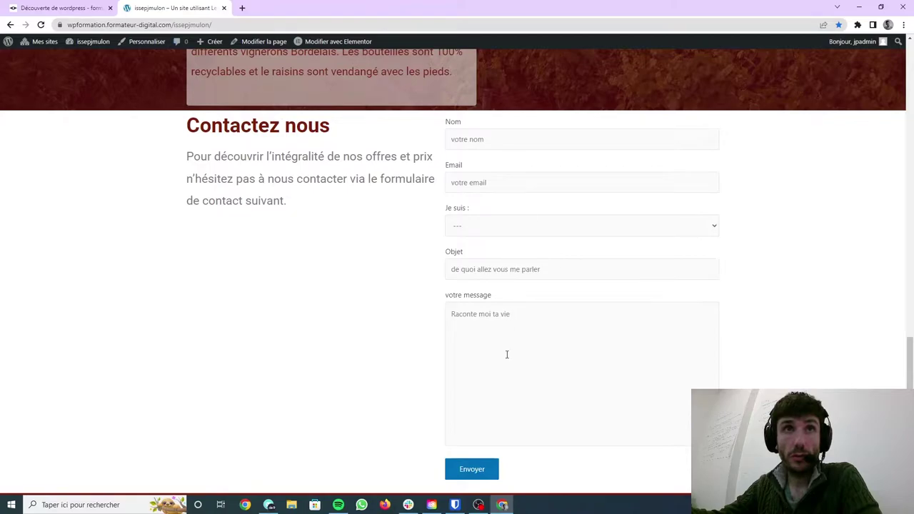
scroll(472, 452, up, 1)
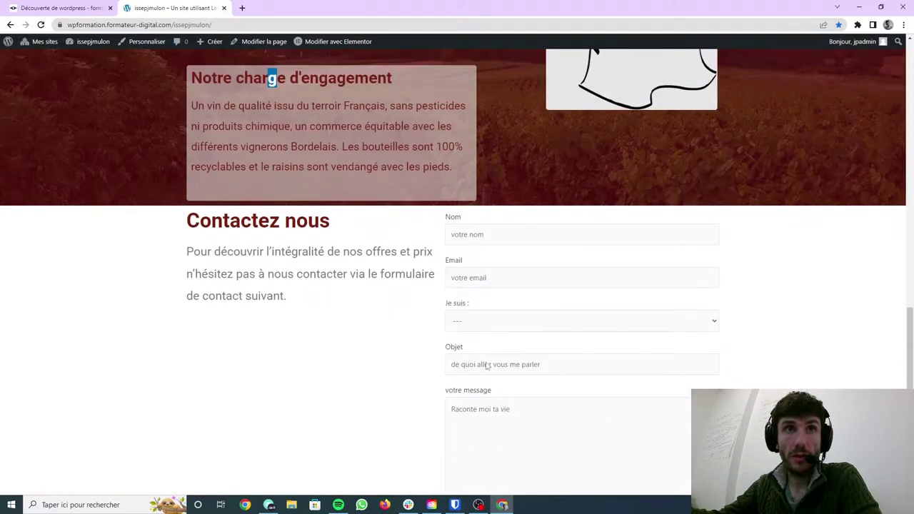
scroll(702, 347, down, 2)
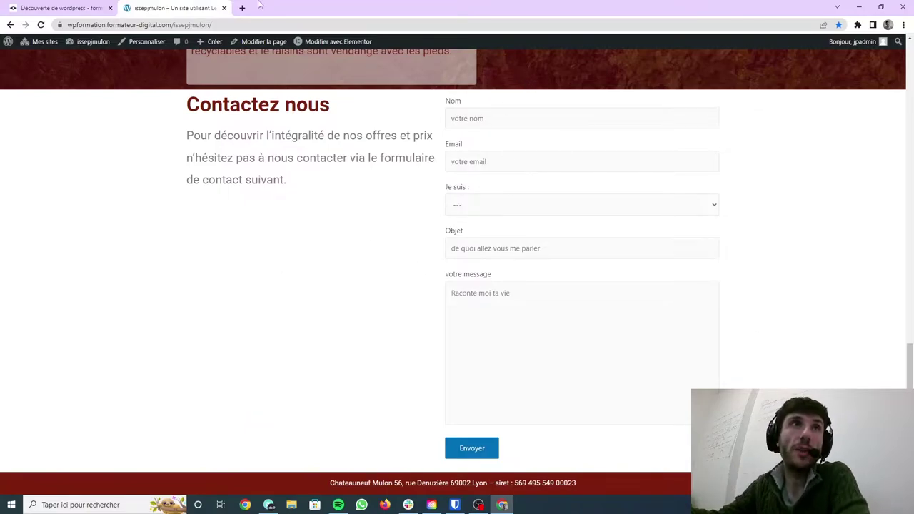
scroll(344, 209, up, 2)
scroll(343, 204, up, 2)
scroll(486, 133, down, 3)
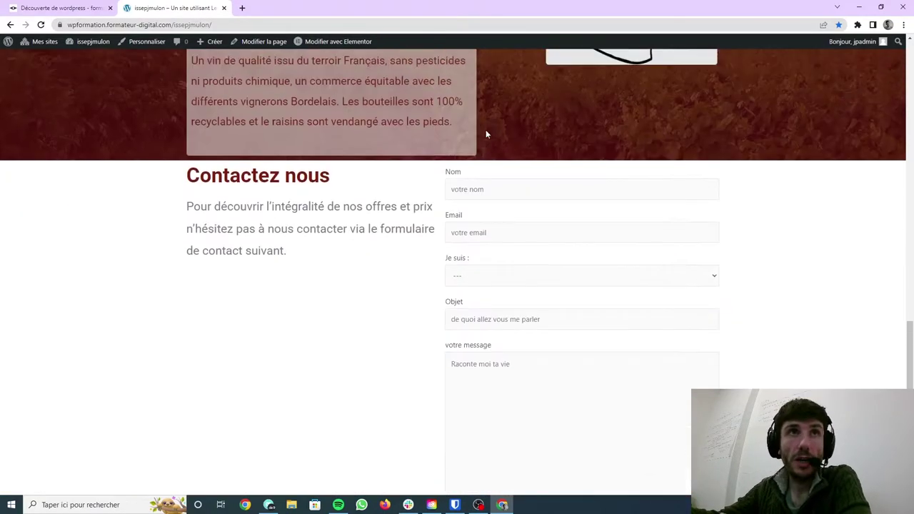
scroll(486, 133, down, 1)
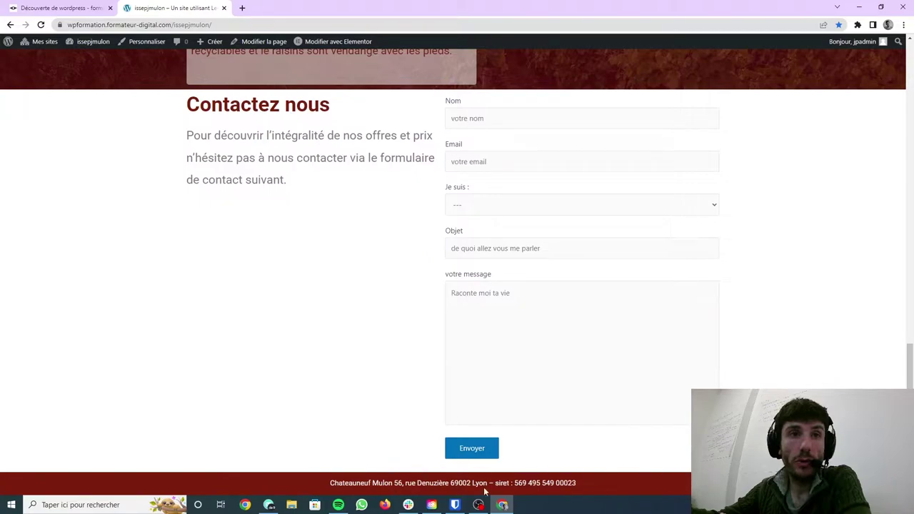
scroll(581, 487, up, 1)
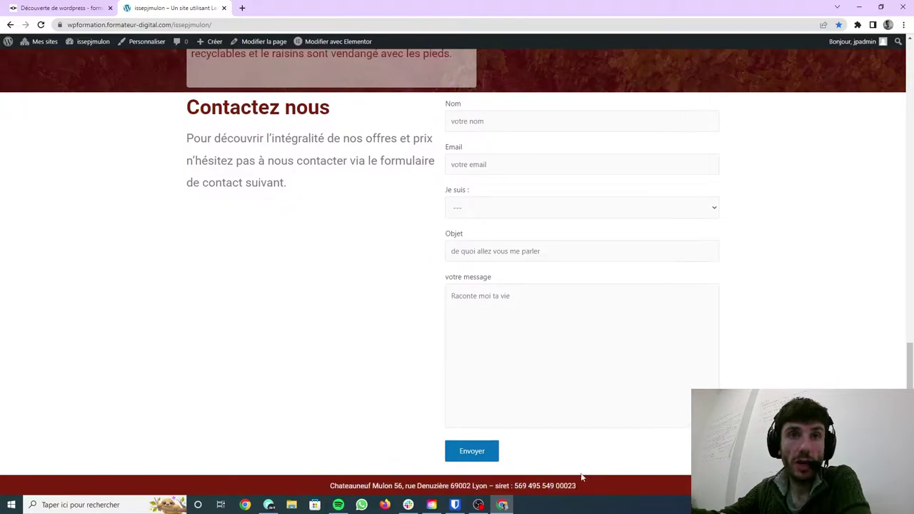
scroll(581, 487, down, 1)
scroll(392, 275, up, 1)
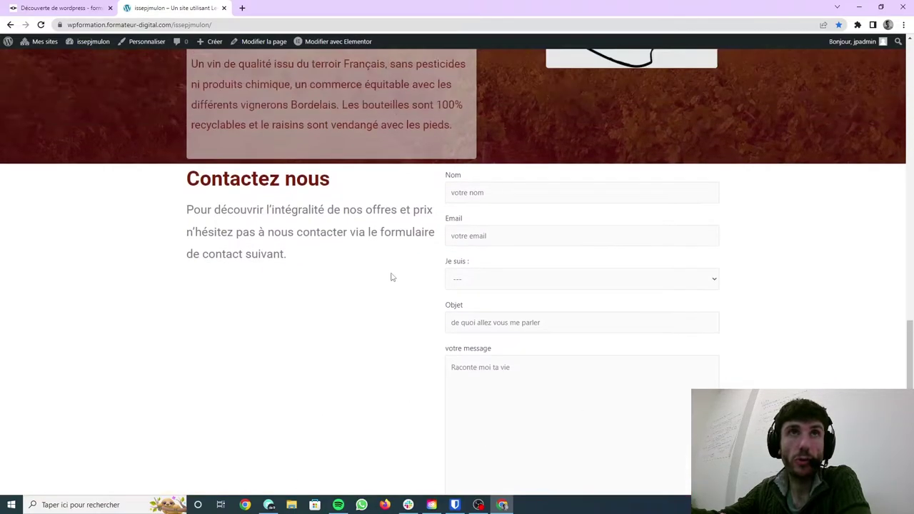
scroll(391, 272, up, 4)
scroll(388, 260, up, 2)
scroll(377, 247, down, 1)
scroll(377, 246, up, 3)
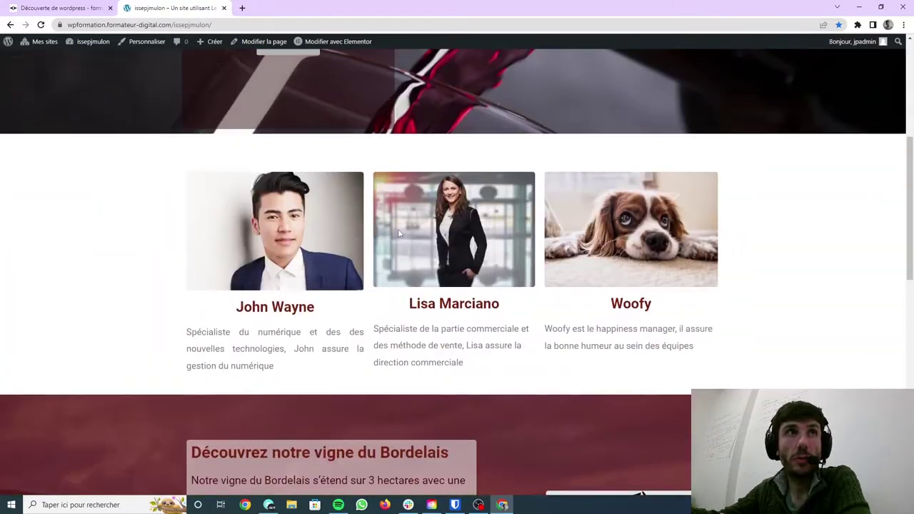
scroll(385, 229, up, 5)
scroll(387, 224, down, 5)
scroll(373, 225, down, 6)
scroll(372, 223, up, 2)
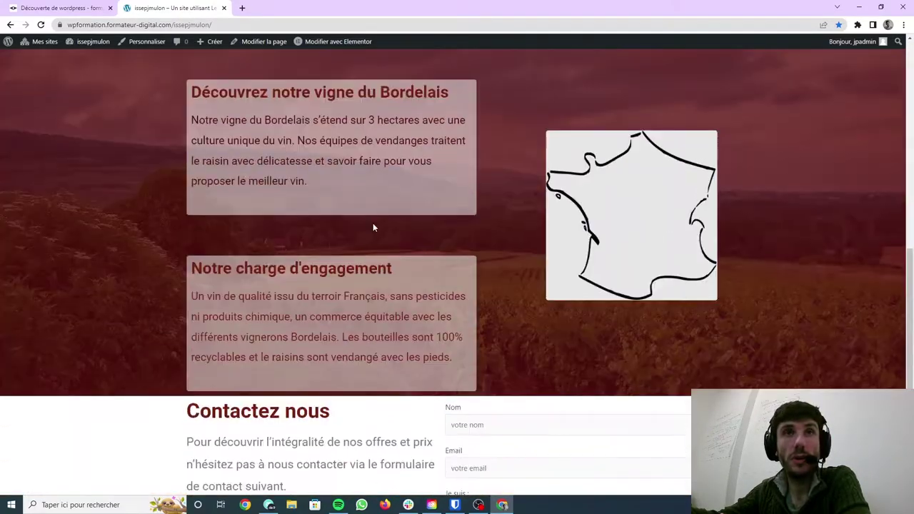
scroll(430, 107, up, 5)
scroll(411, 116, up, 6)
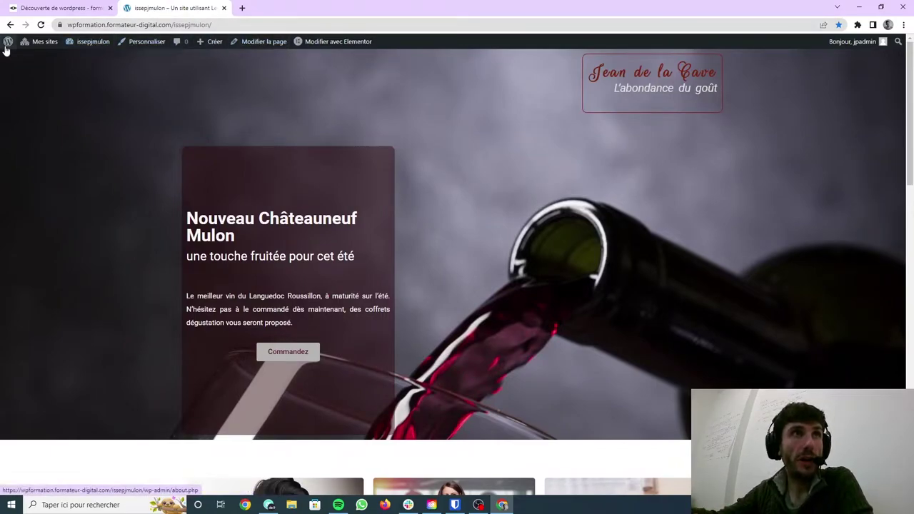
Step: Go to the issepjmulon site's Tableau de bord through the Mes sites admin bar menu
mouse_move(42, 52)
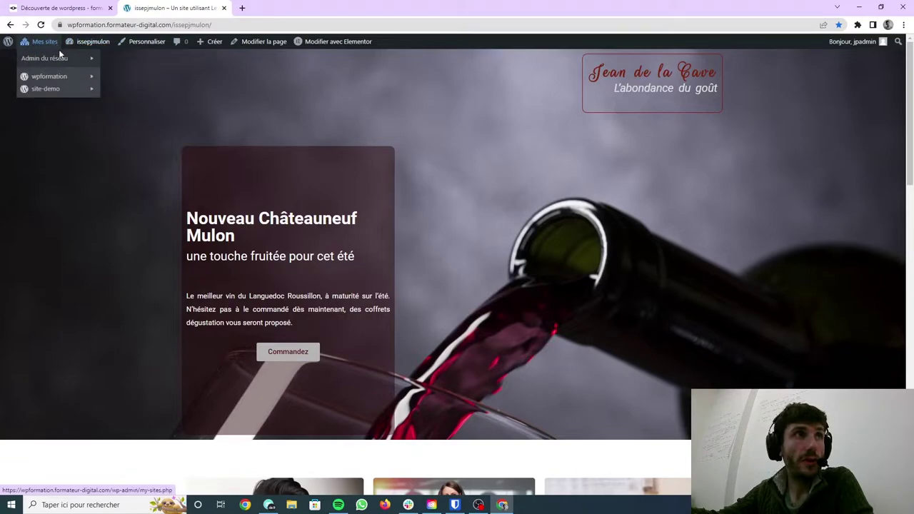
mouse_move(48, 82)
mouse_move(105, 49)
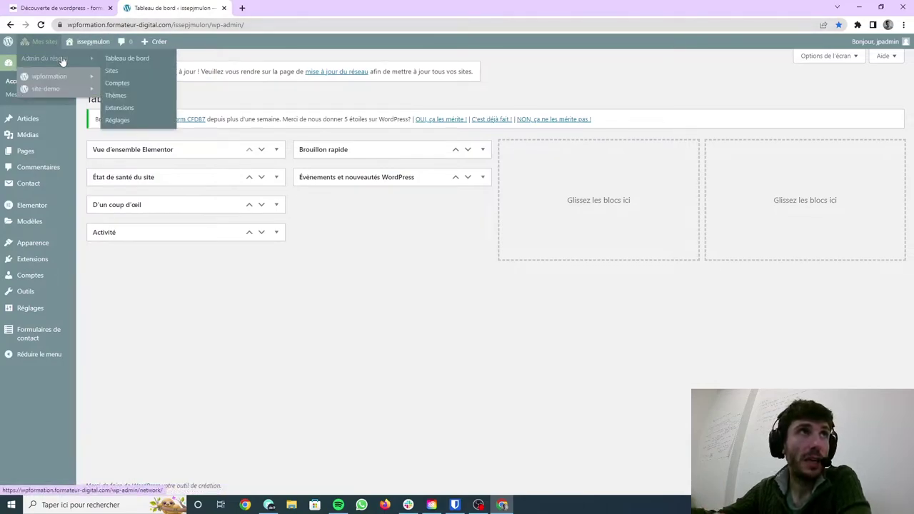
Step: Open network administration in a new tab and switch to it
right_click(111, 107)
click(129, 115)
click(323, 10)
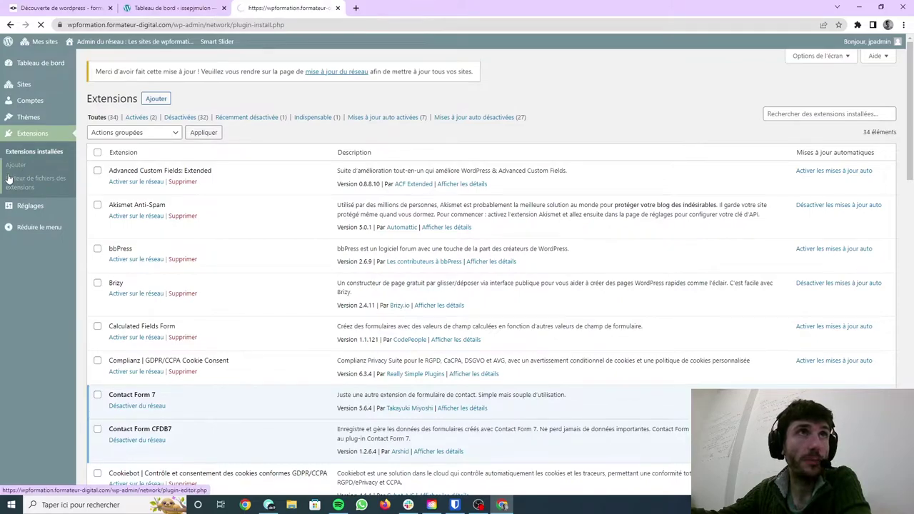
scroll(657, 184, down, 2)
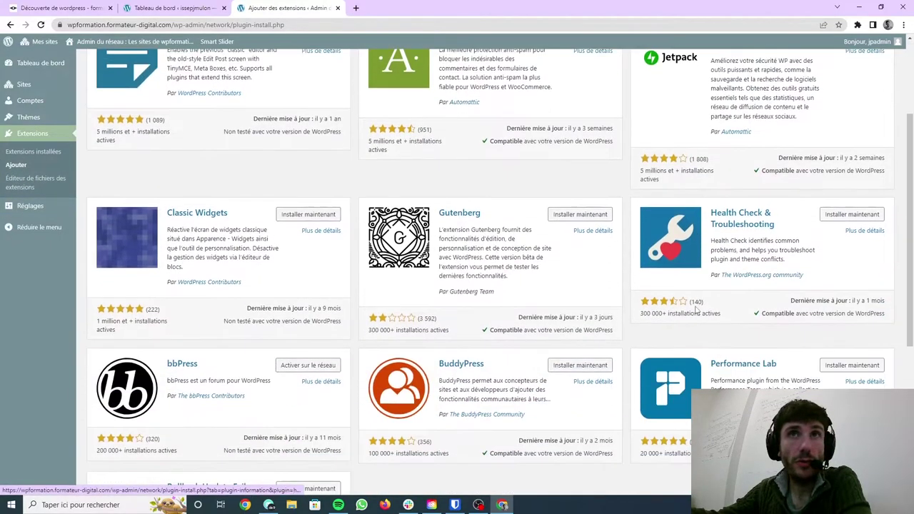
scroll(738, 164, up, 2)
Step: Search the extensions for 'elementor' and scroll through the Elementor results
click(771, 127)
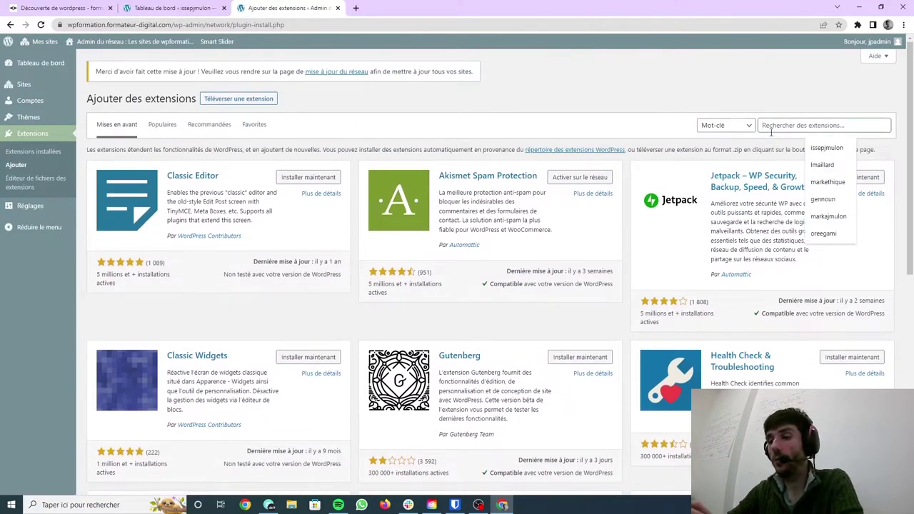
text(elementor)
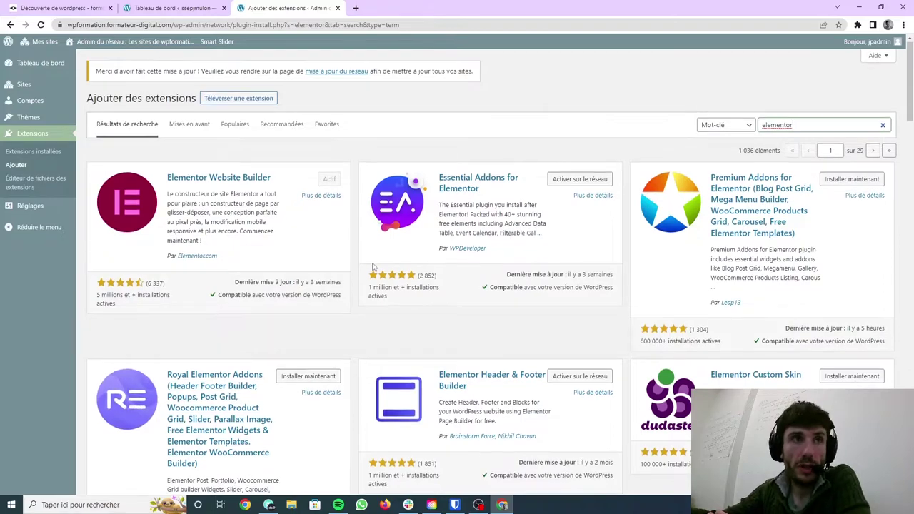
scroll(451, 150, down, 2)
scroll(172, 147, up, 2)
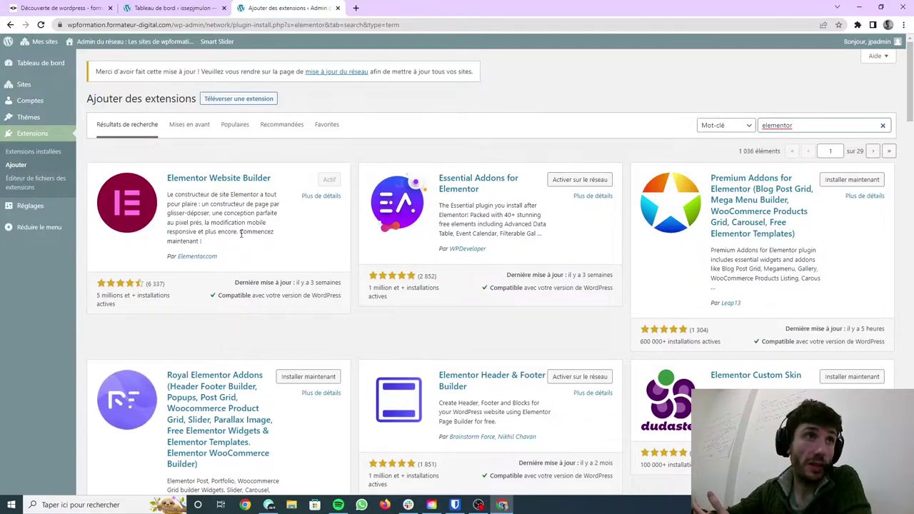
scroll(243, 236, down, 3)
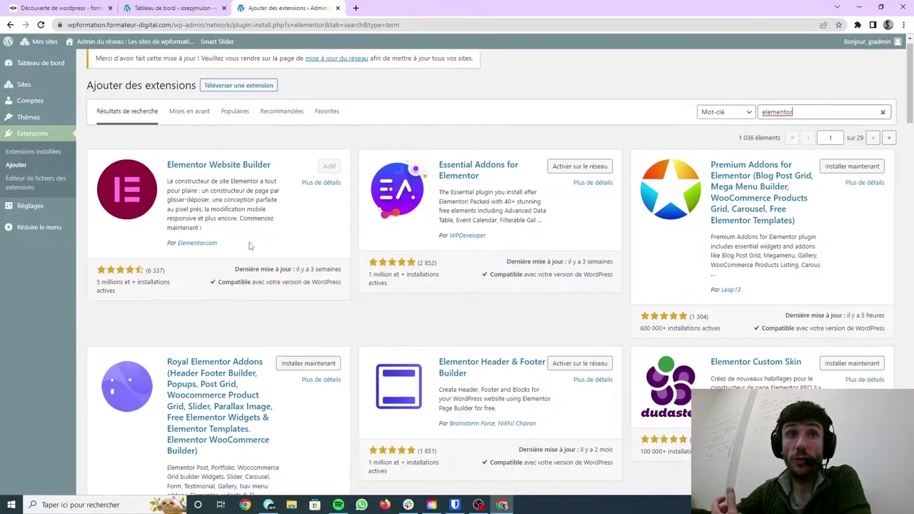
scroll(253, 242, down, 3)
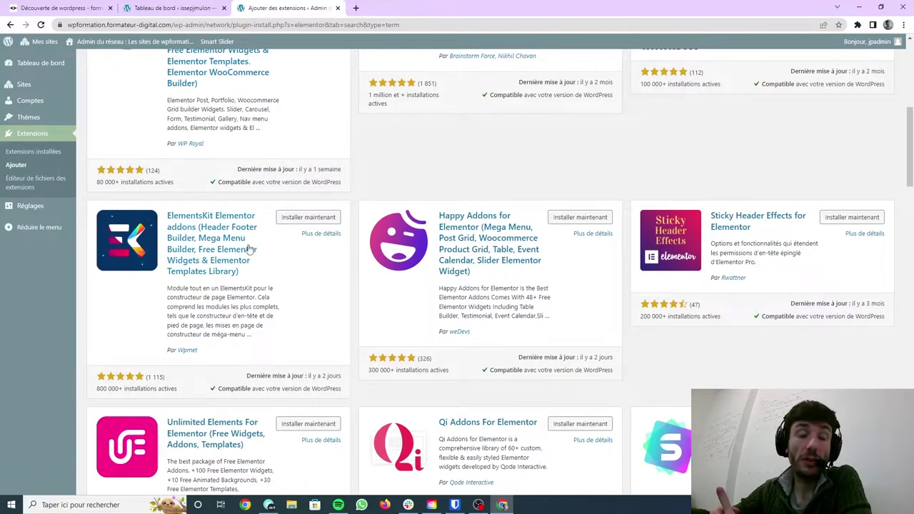
scroll(246, 248, down, 2)
scroll(245, 251, down, 2)
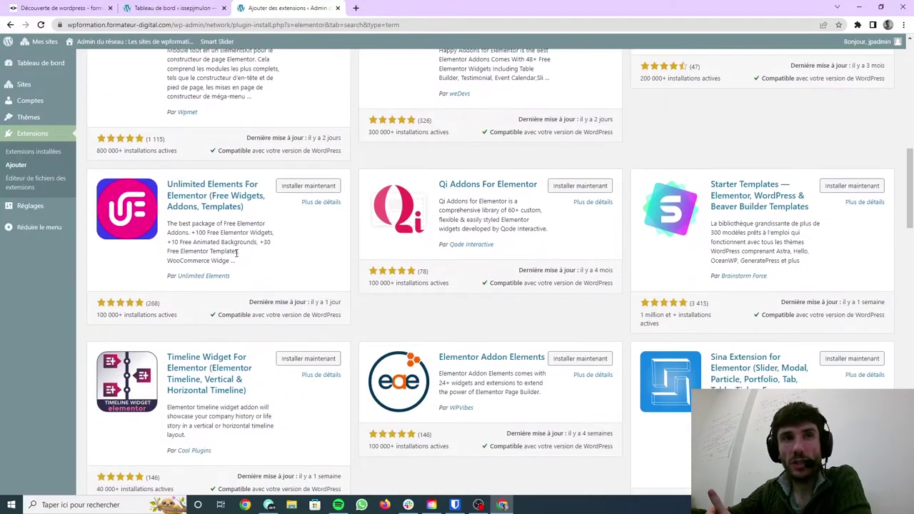
scroll(236, 248, down, 2)
scroll(232, 247, down, 2)
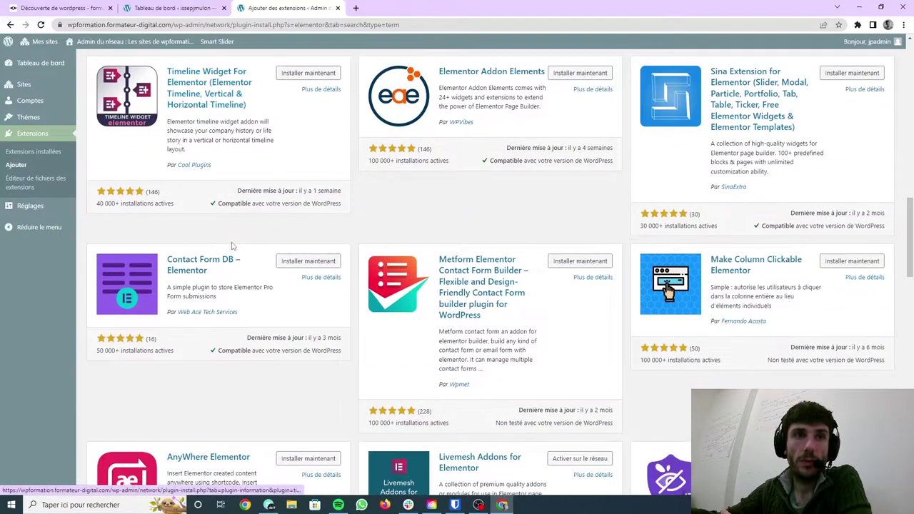
scroll(232, 246, down, 2)
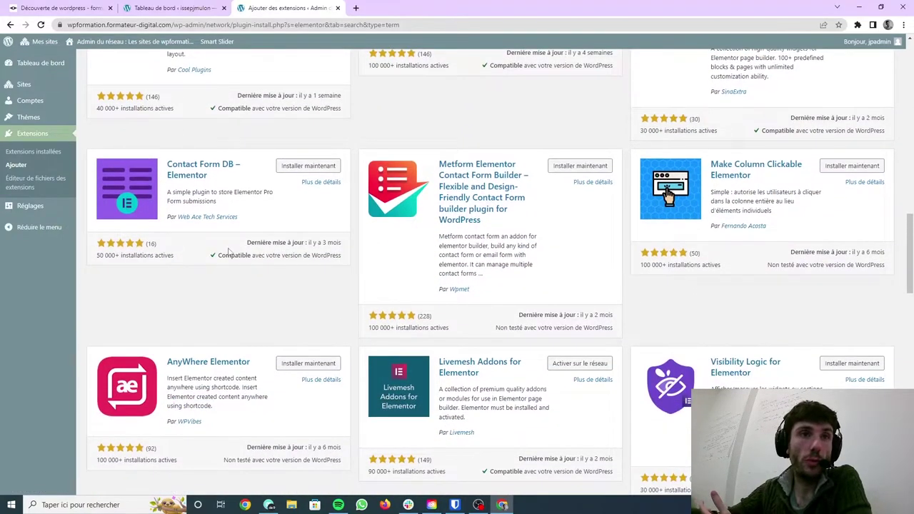
scroll(229, 247, up, 2)
scroll(230, 248, up, 3)
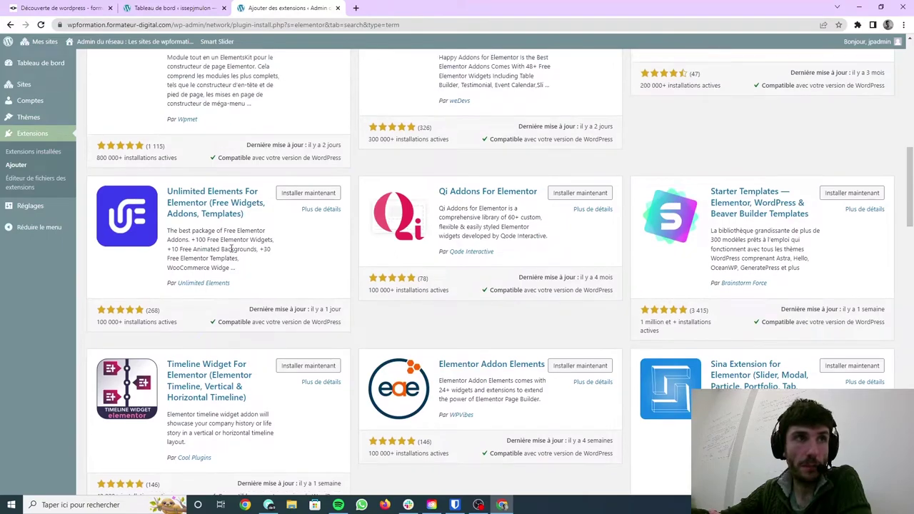
scroll(230, 248, up, 2)
scroll(230, 249, up, 2)
scroll(230, 249, up, 2)
scroll(229, 250, up, 1)
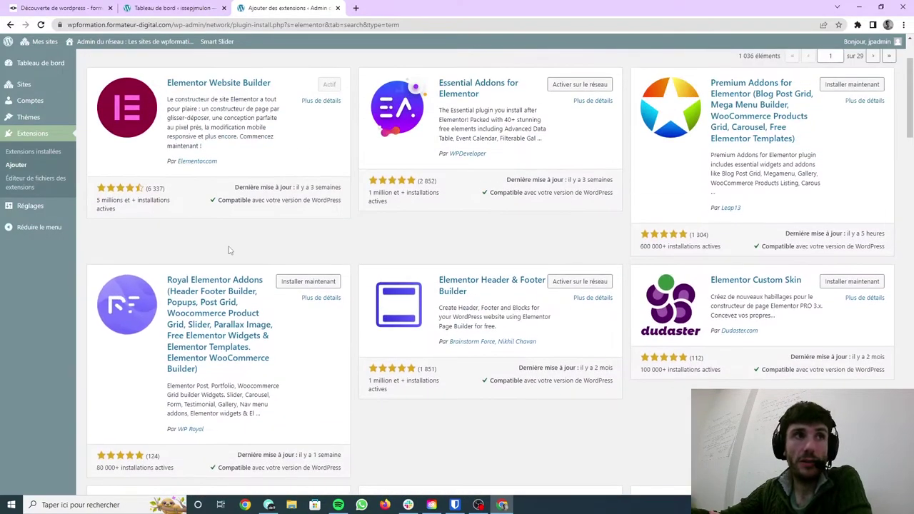
scroll(230, 250, up, 2)
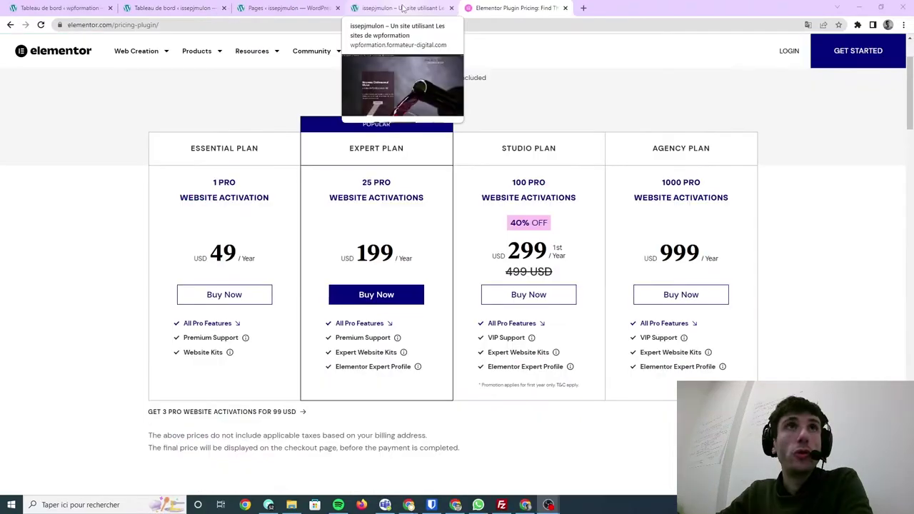
Step: Check the live site front end, then return to the Pages > Toutes les pages list
click(400, 9)
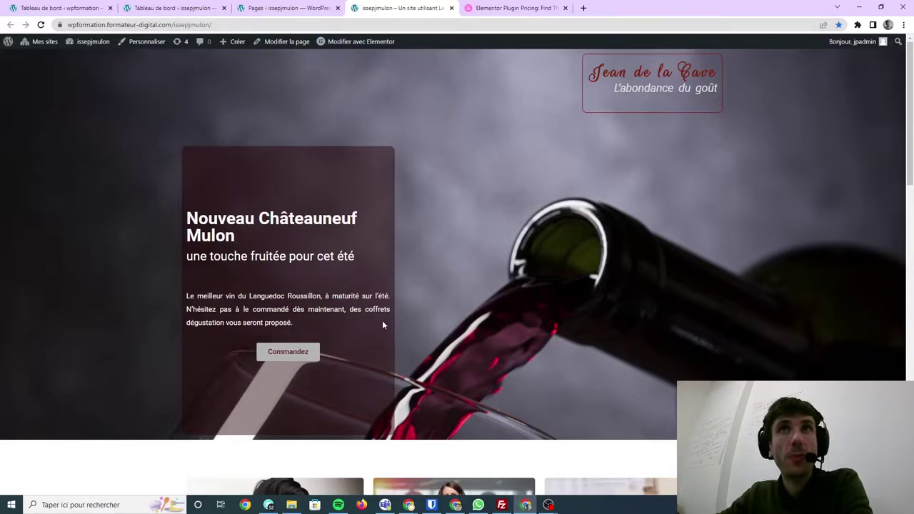
scroll(382, 320, down, 2)
scroll(393, 313, up, 2)
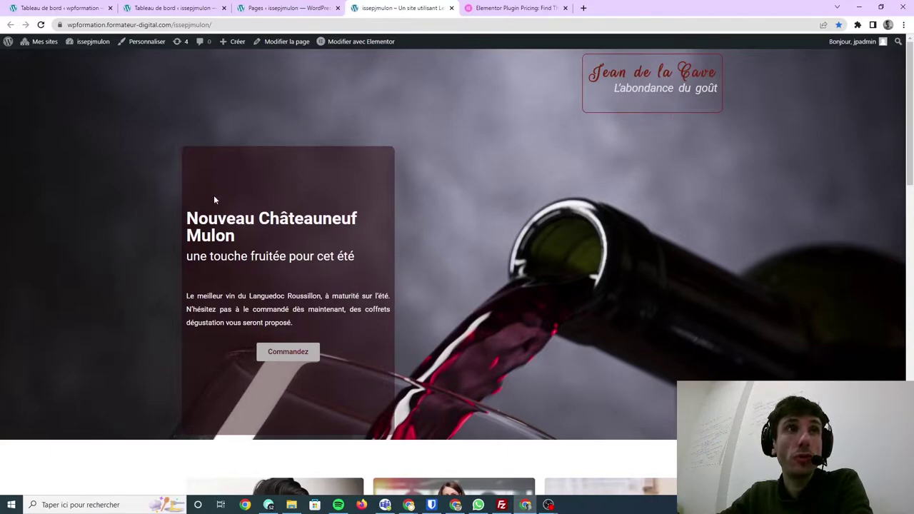
click(277, 7)
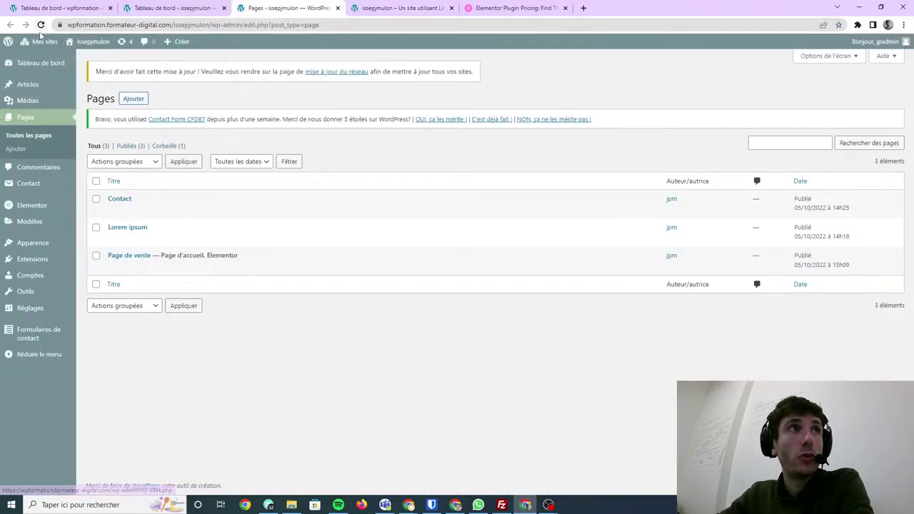
mouse_move(40, 44)
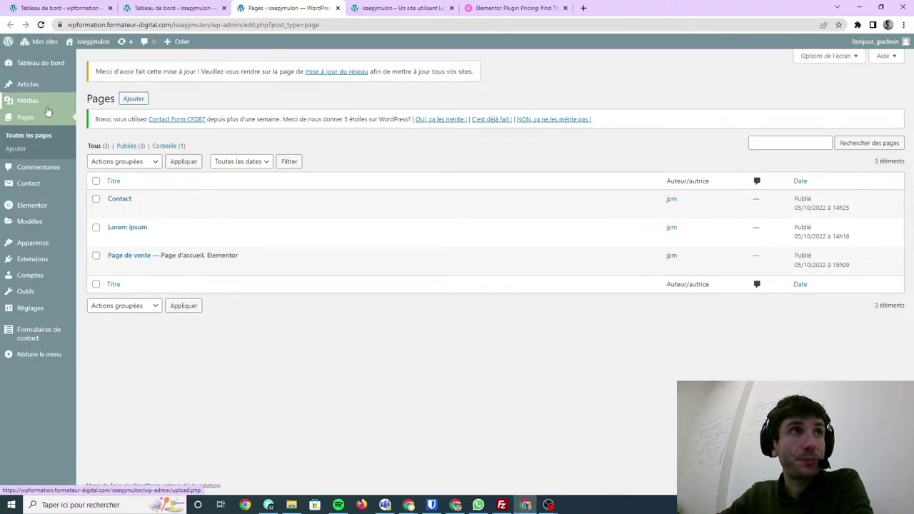
Step: Start a new page, dismiss the welcome tour and title it 'Landing Page'
click(133, 101)
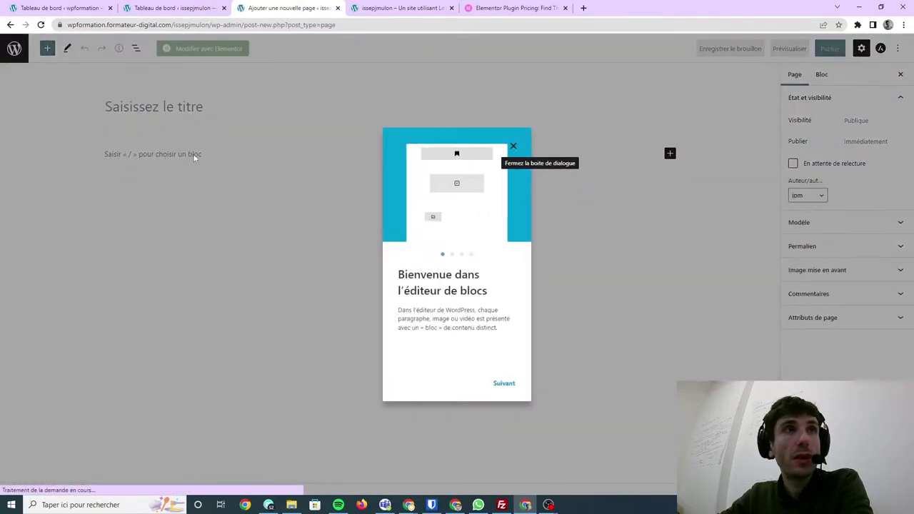
click(513, 145)
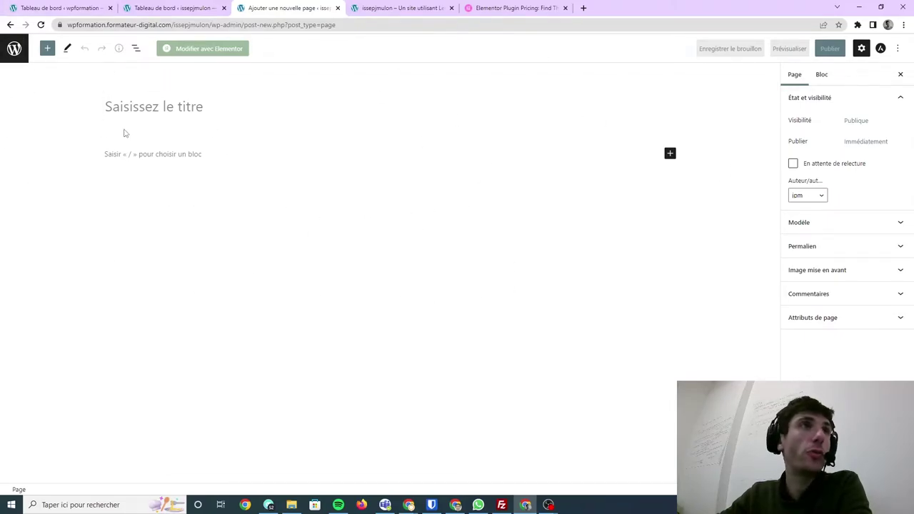
click(141, 106)
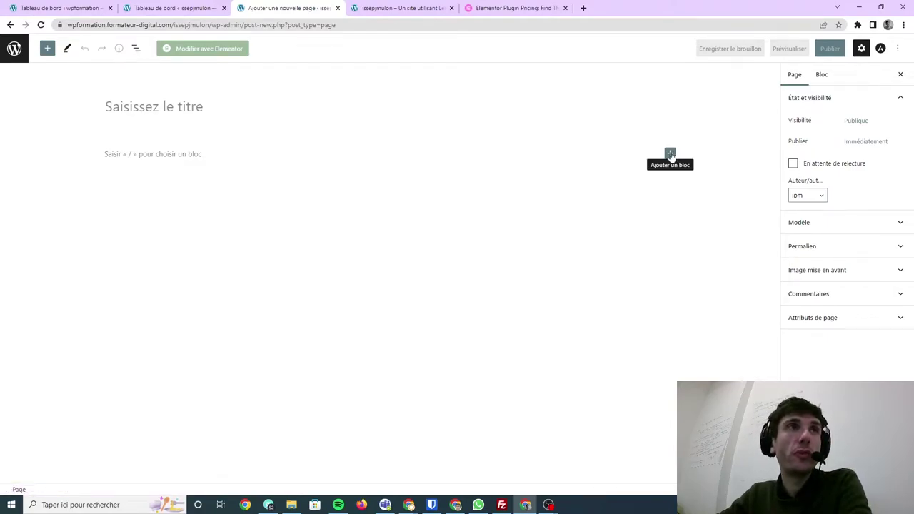
click(153, 113)
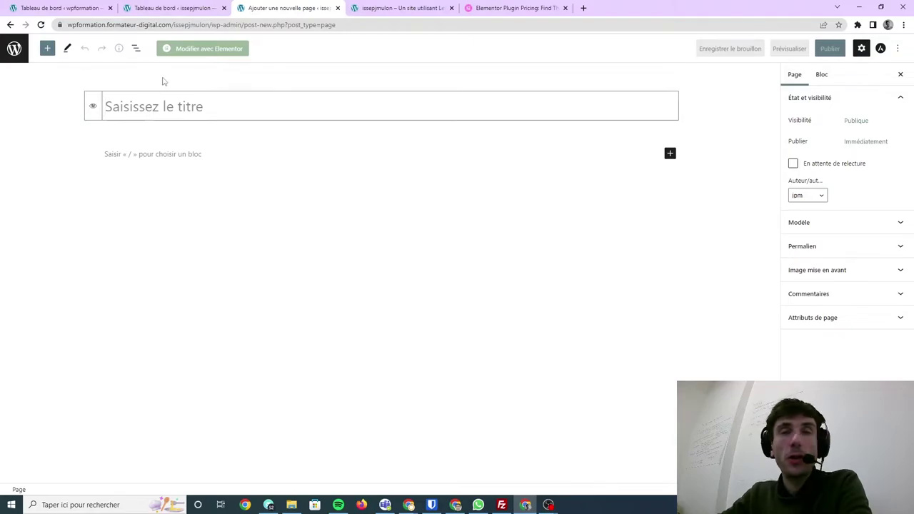
text(Page )
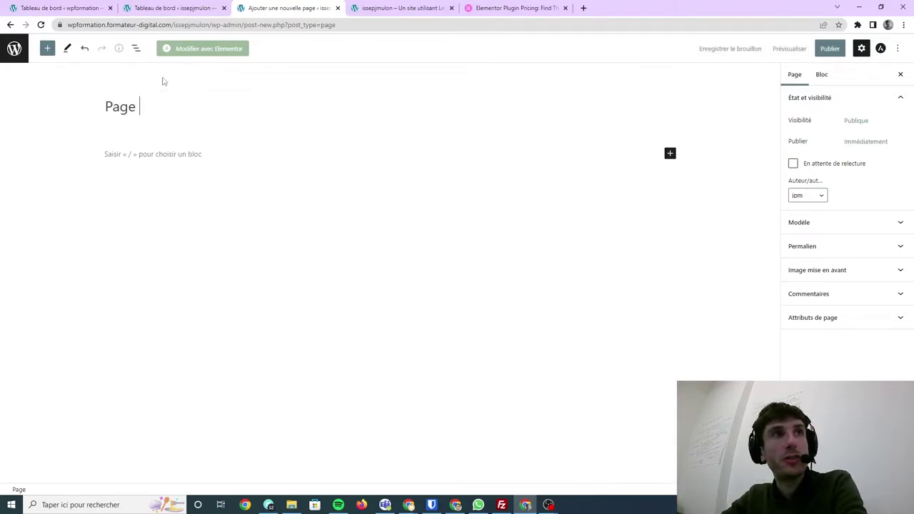
text(de vente)
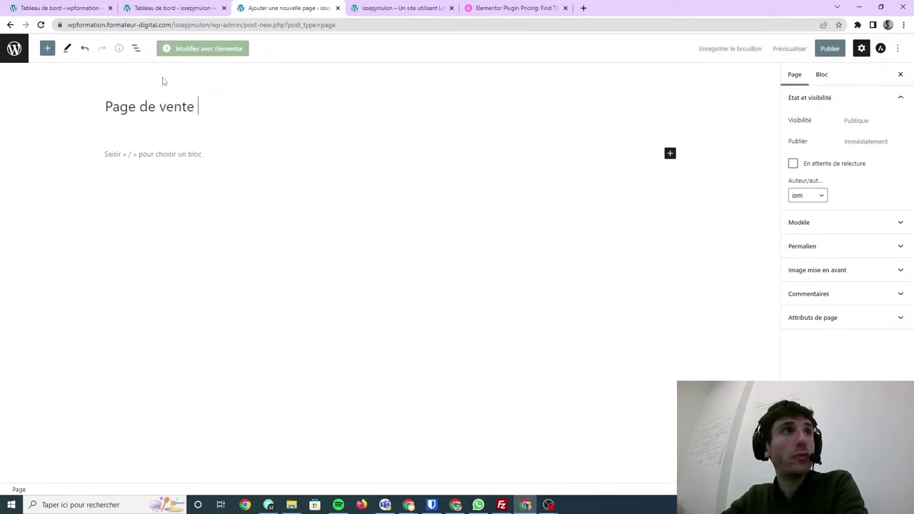
key(BackSpace)
key(BackSpace)
key(BackSpace)
key(BackSpace)
key(BackSpace)
key(BackSpace)
key(BackSpace)
text(Landa)
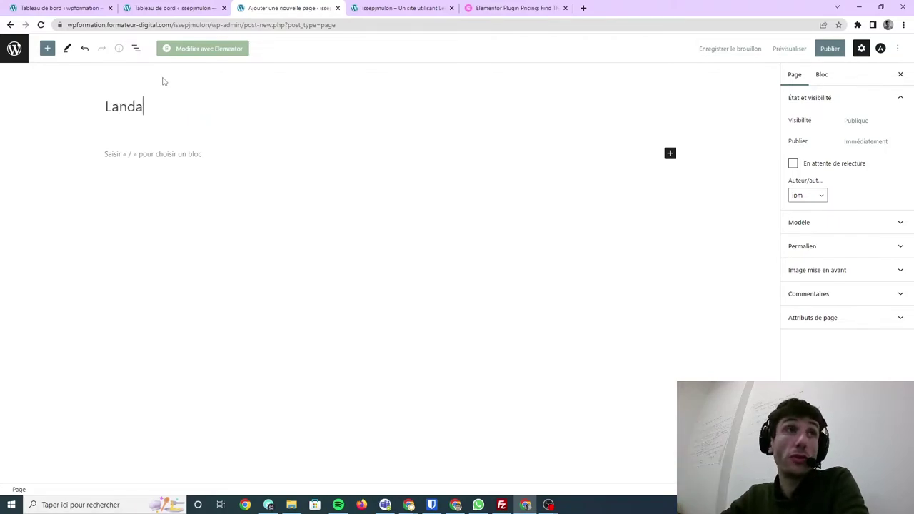
key(BackSpace)
text(ing Pa)
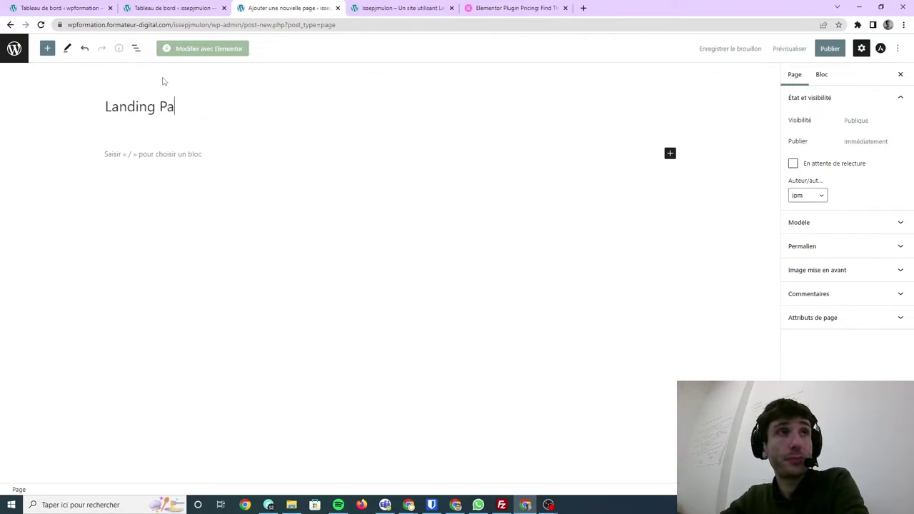
text(ge)
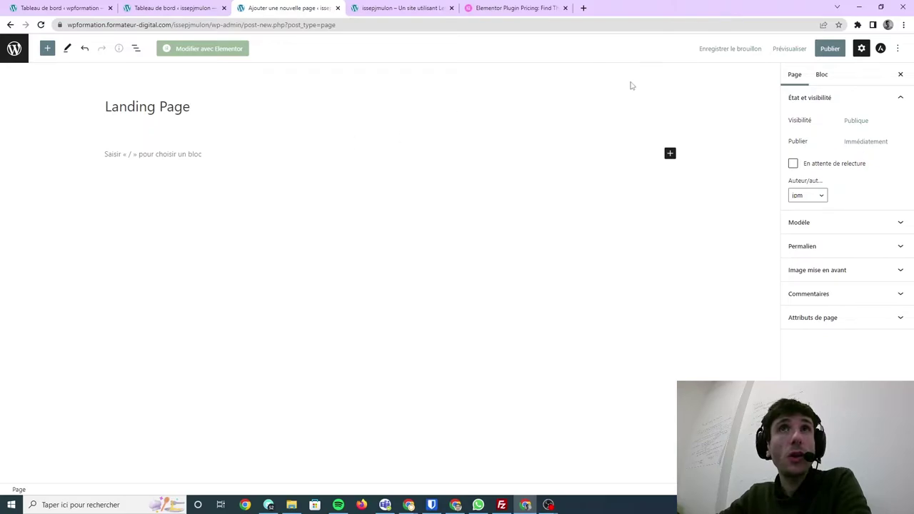
Step: Publish the Landing Page and close the post-publish panel
click(828, 49)
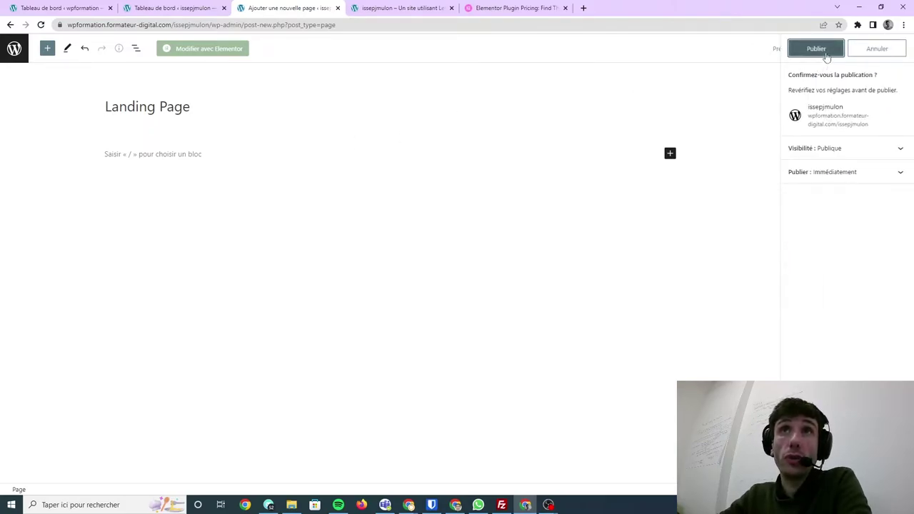
click(825, 54)
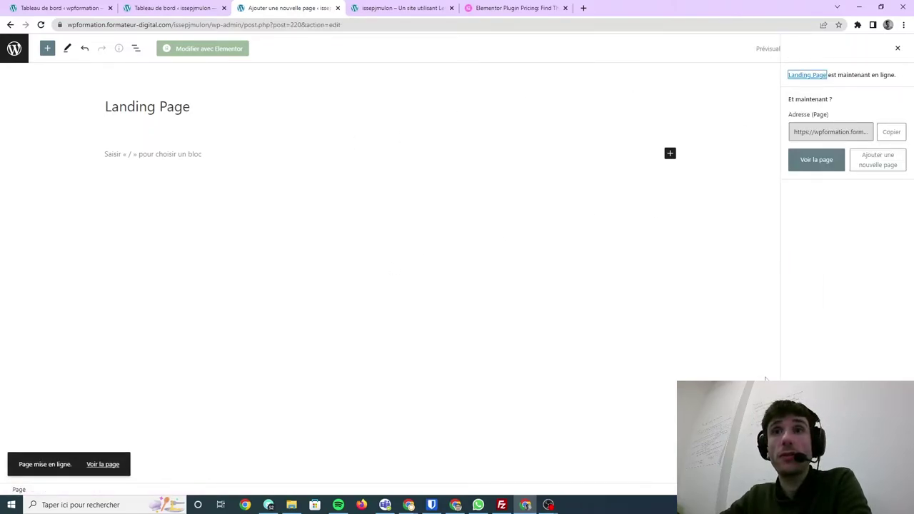
click(897, 50)
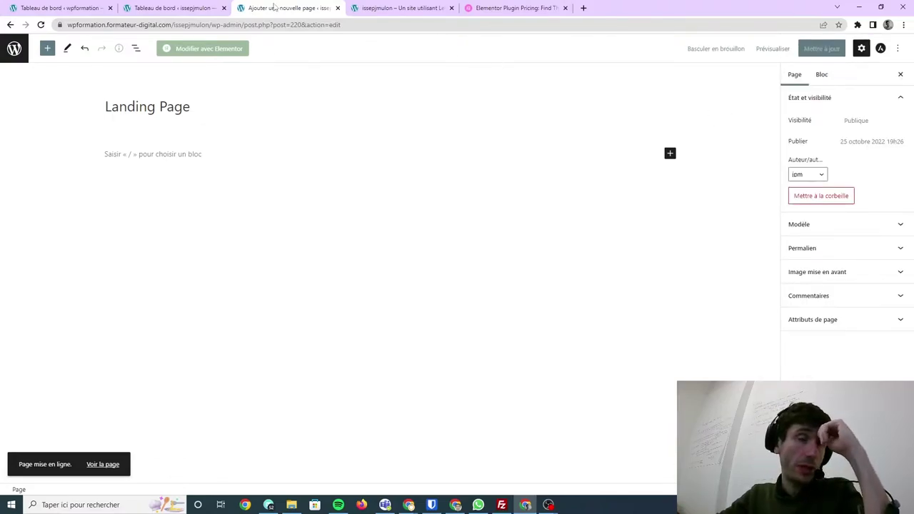
Step: Open the Landing Page in Elementor, docking the Navigator on the right and then closing it
click(212, 47)
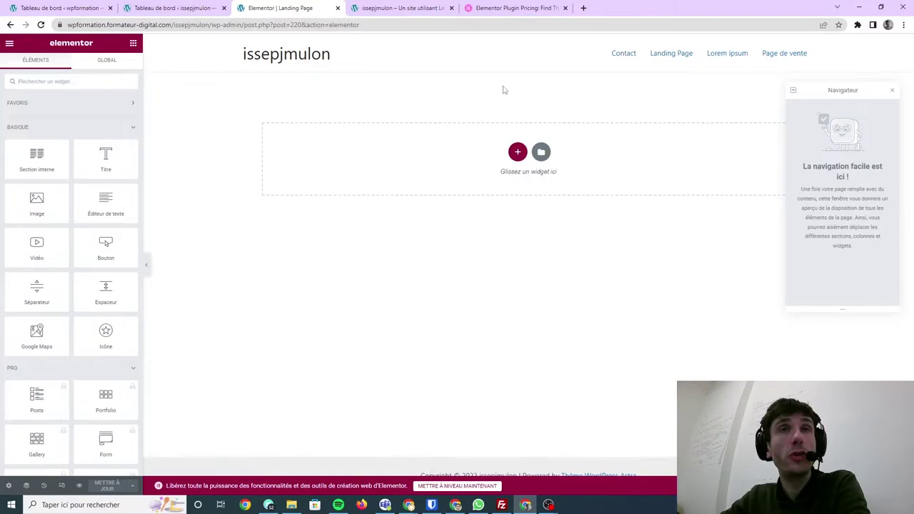
drag(829, 92, 901, 286)
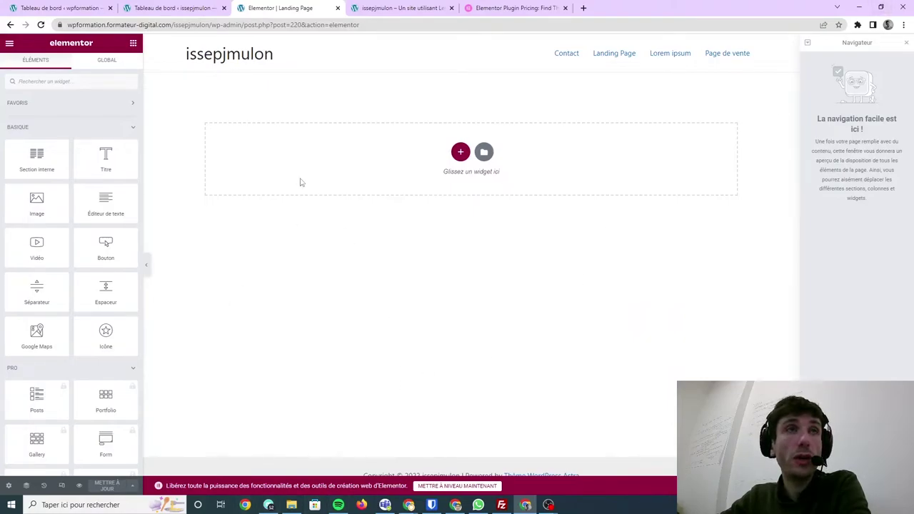
scroll(37, 200, down, 4)
scroll(37, 214, down, 8)
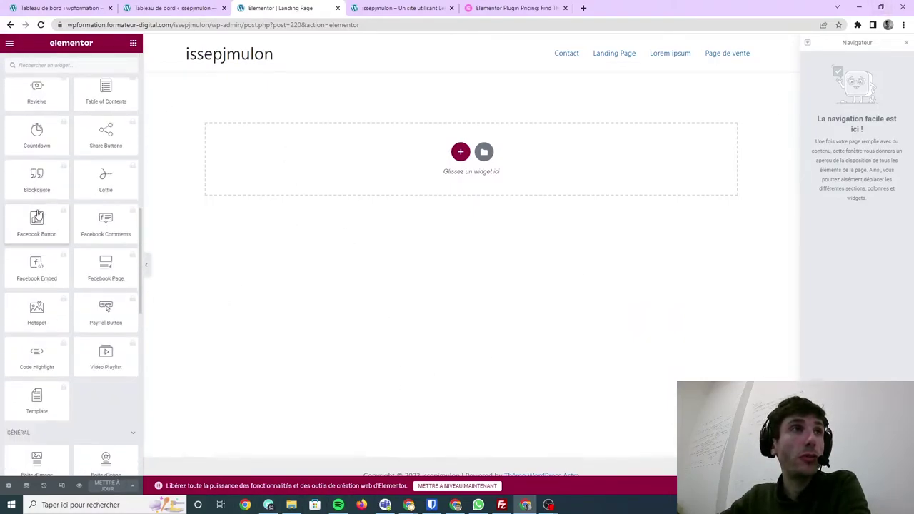
scroll(37, 229, down, 8)
scroll(67, 204, up, 6)
scroll(67, 205, up, 6)
scroll(67, 204, up, 8)
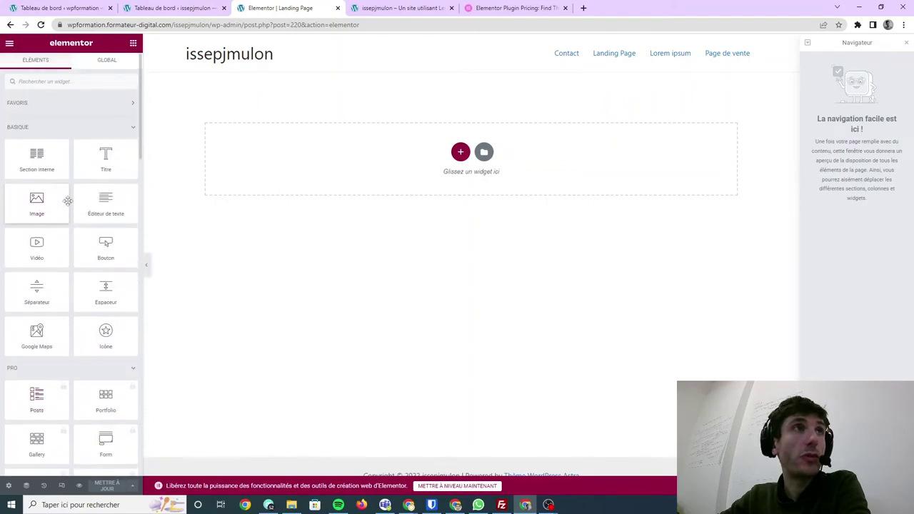
click(908, 40)
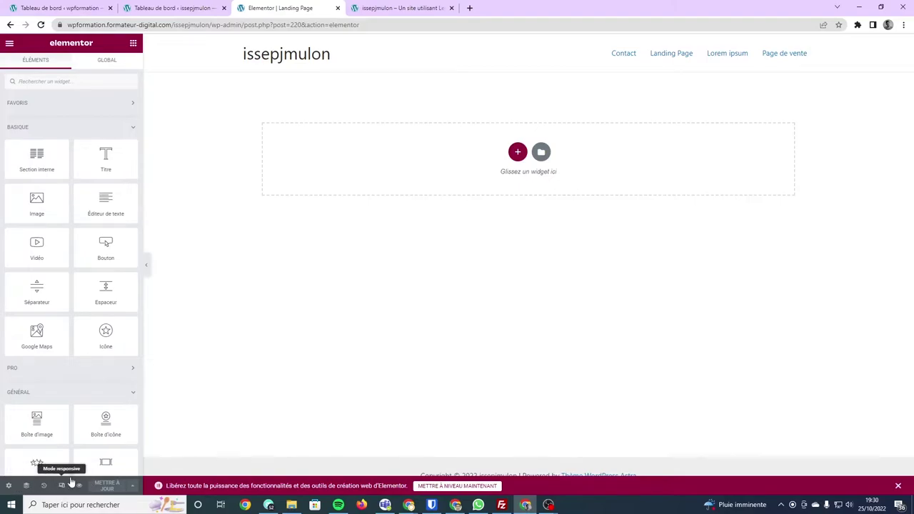
Step: Zoom the Elementor editor in and look at the save options menu
key(ctrl+plus)
key(ctrl+plus)
key(ctrl+plus)
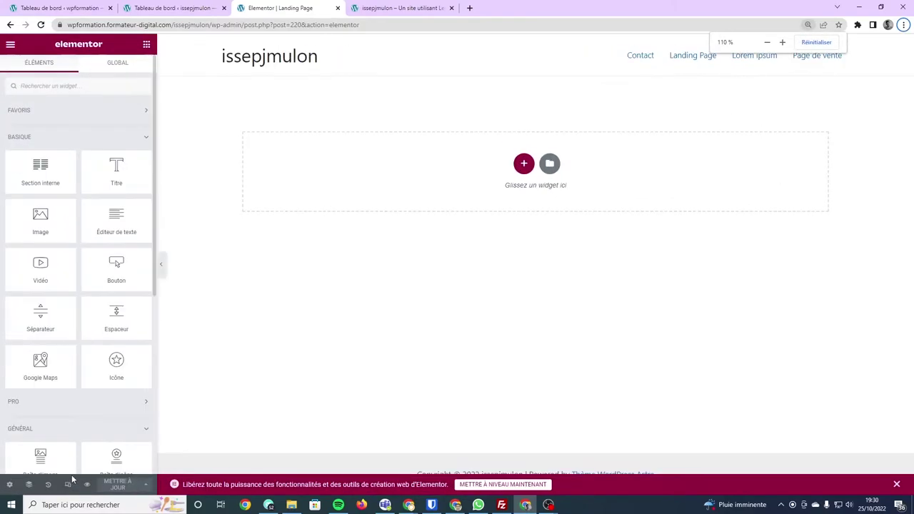
key(ctrl+plus)
key(ctrl+plus)
key(ctrl+plus)
key(ctrl+plus)
key(ctrl+plus)
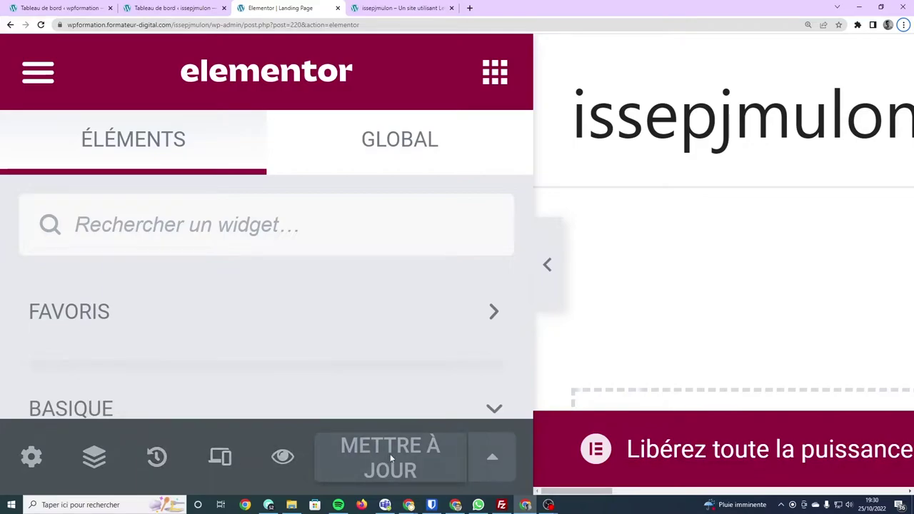
click(478, 455)
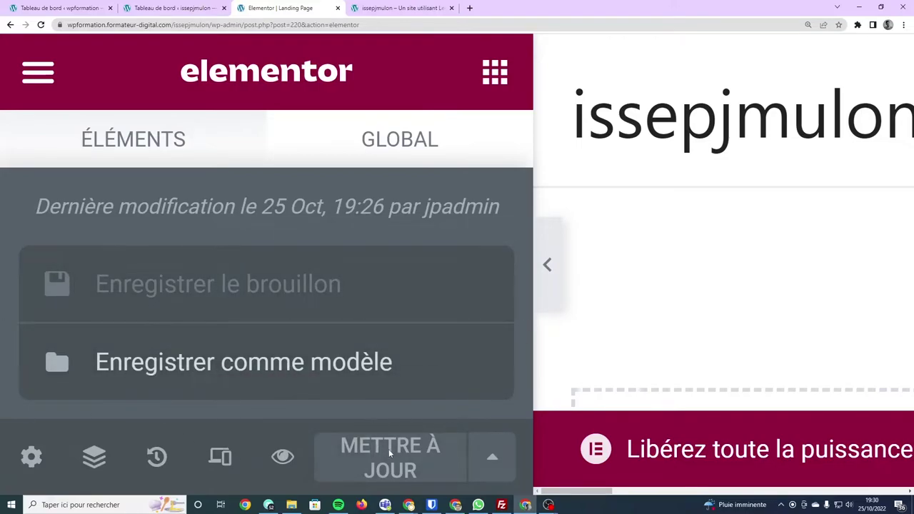
click(490, 458)
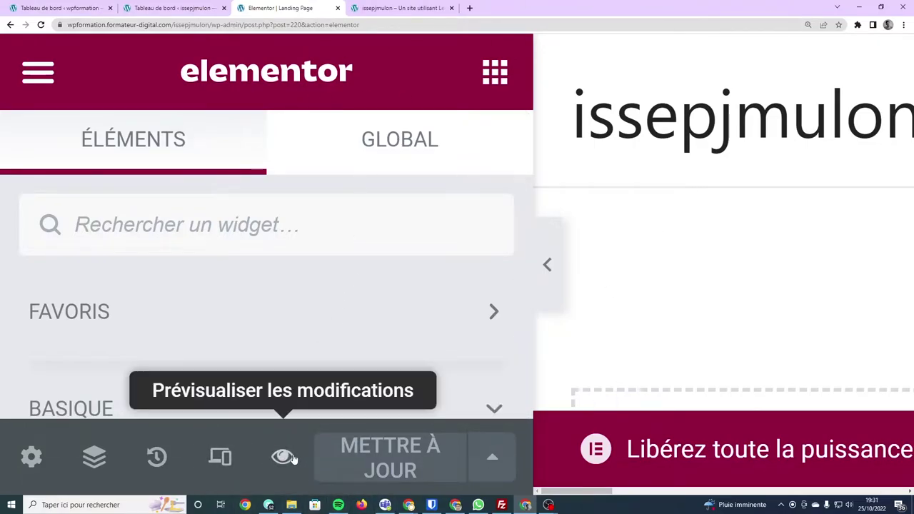
Step: Preview the empty Landing Page in a new tab at 100%, then return to the editor
click(282, 457)
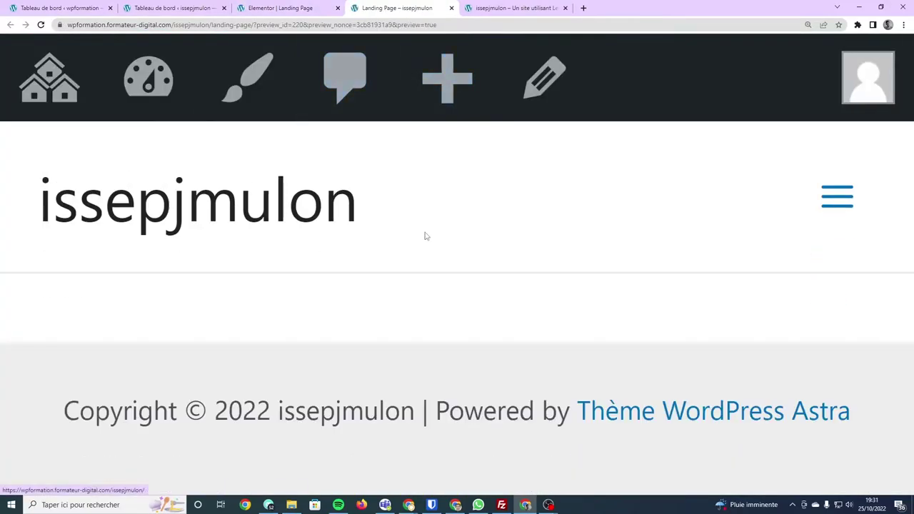
key(ctrl+0)
key(ctrl+minus)
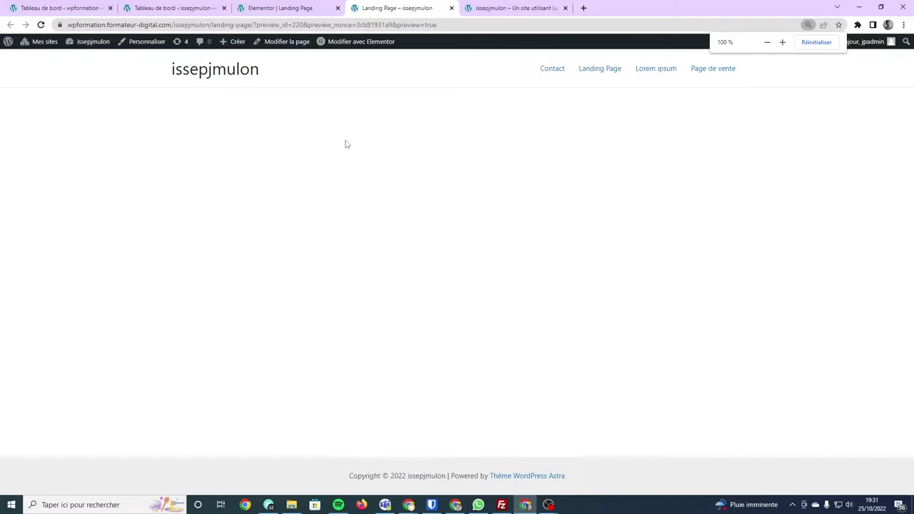
click(288, 10)
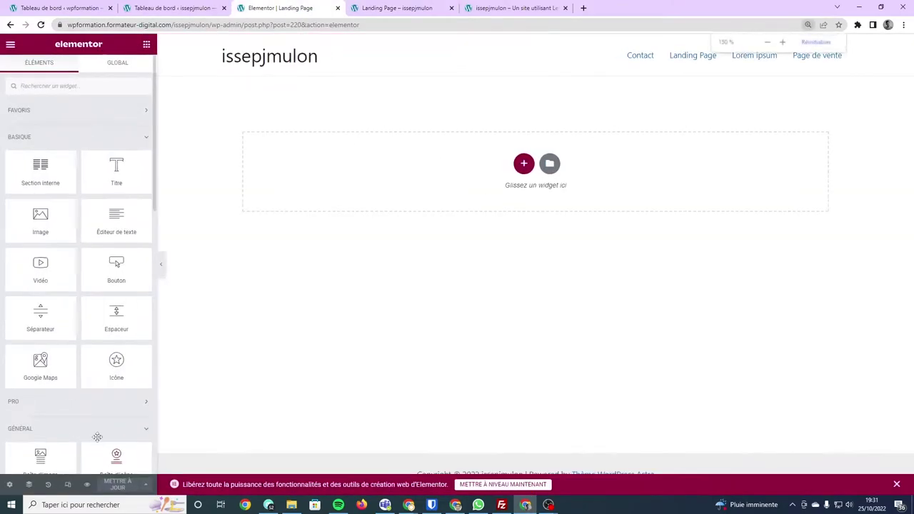
key(ctrl+plus)
key(ctrl+plus)
key(ctrl+plus)
key(ctrl+plus)
key(ctrl+plus)
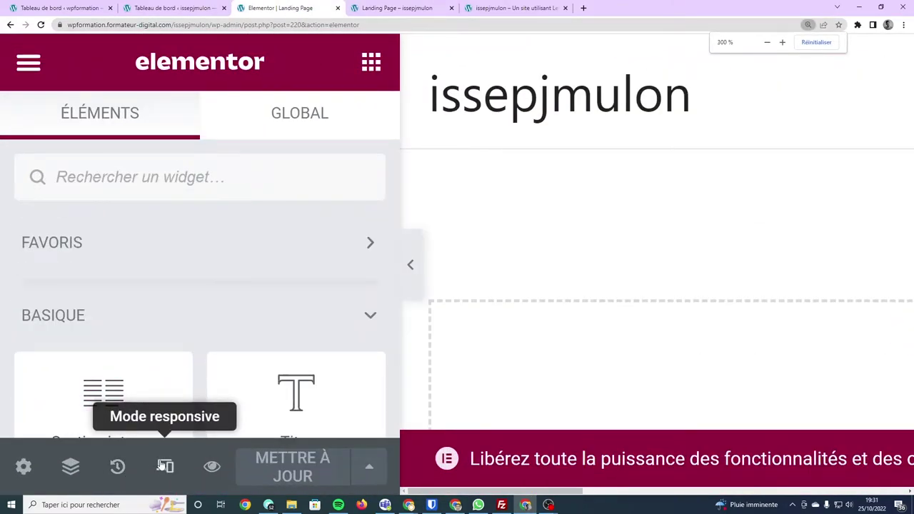
Step: Look through the responsive mode controls, the History panel and the Navigator
click(165, 467)
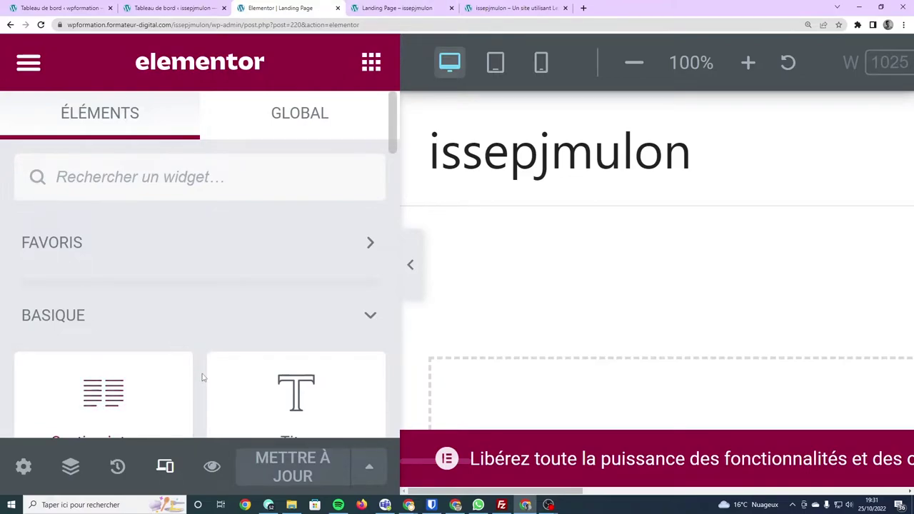
click(117, 467)
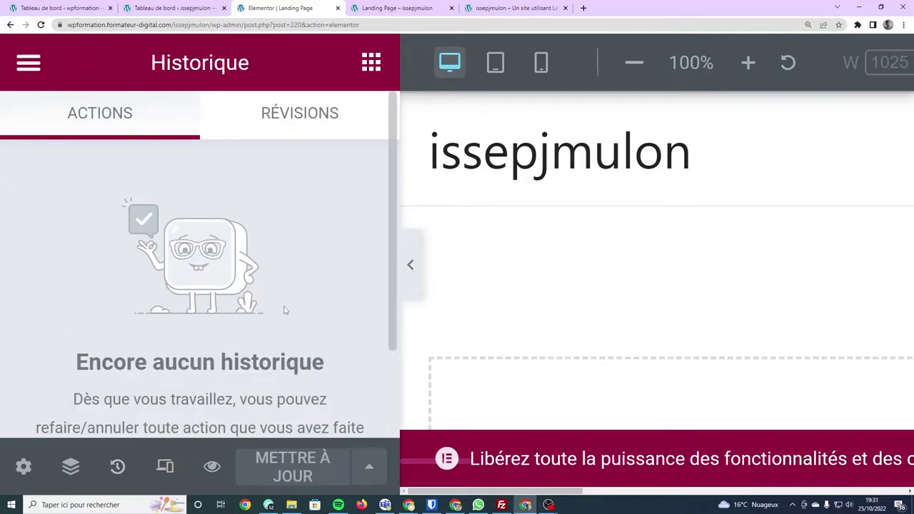
click(72, 465)
scroll(433, 331, down, 2)
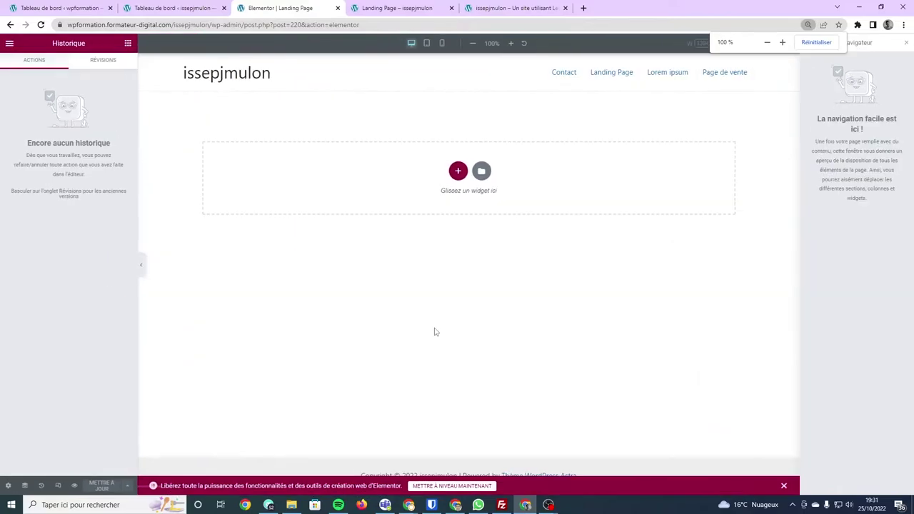
scroll(434, 338, down, 4)
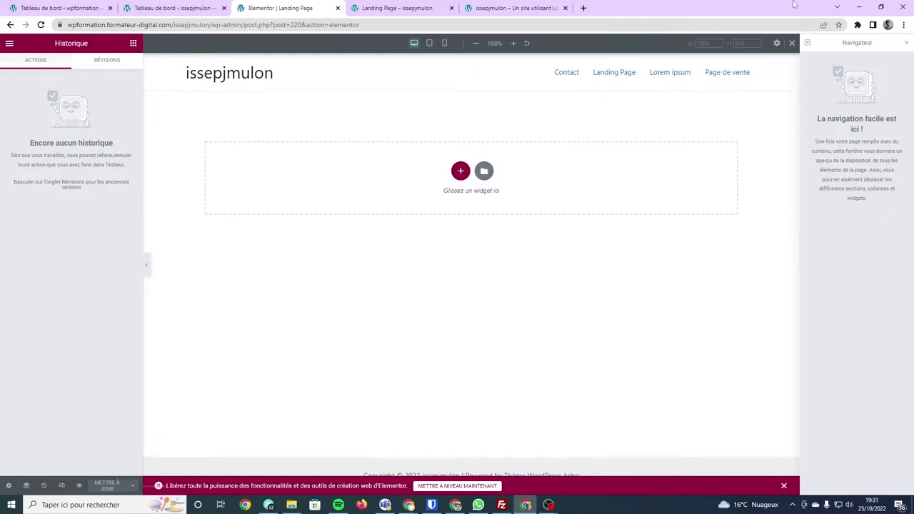
click(905, 44)
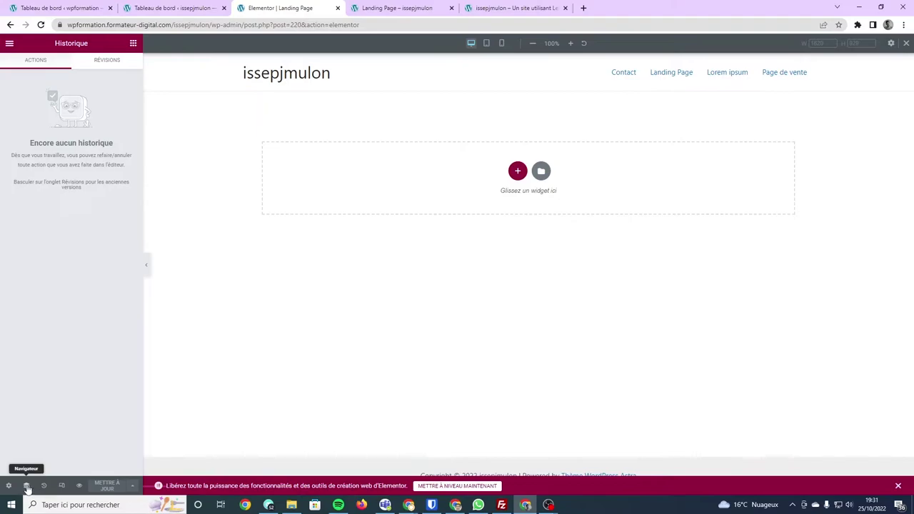
Step: Show the Landing Page settings: status Publié, template Par défaut
ctrl+scroll(27, 488, up, 4)
ctrl+scroll(28, 484, up, 3)
ctrl+scroll(34, 471, up, 2)
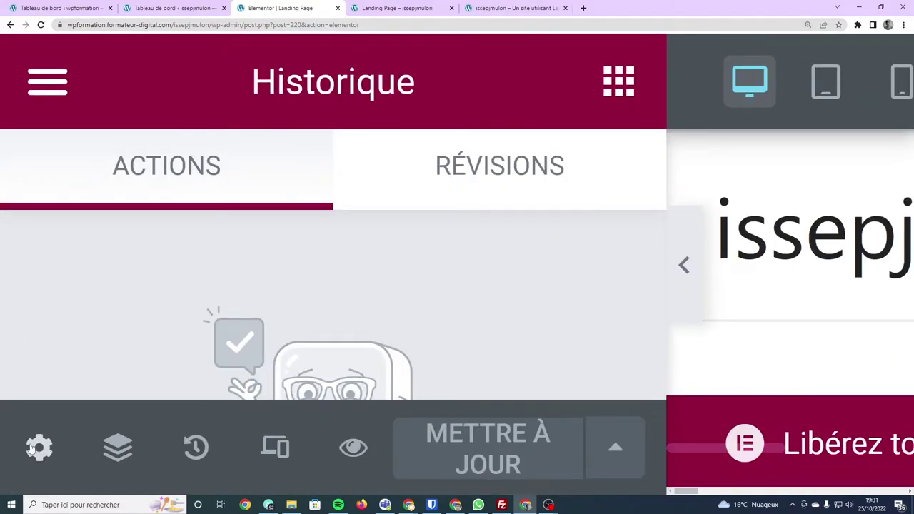
click(40, 449)
Step: Switch the Landing Page's Modèle de page to Elementor canevas and dismiss the upgrade banner
ctrl+scroll(220, 307, down, 4)
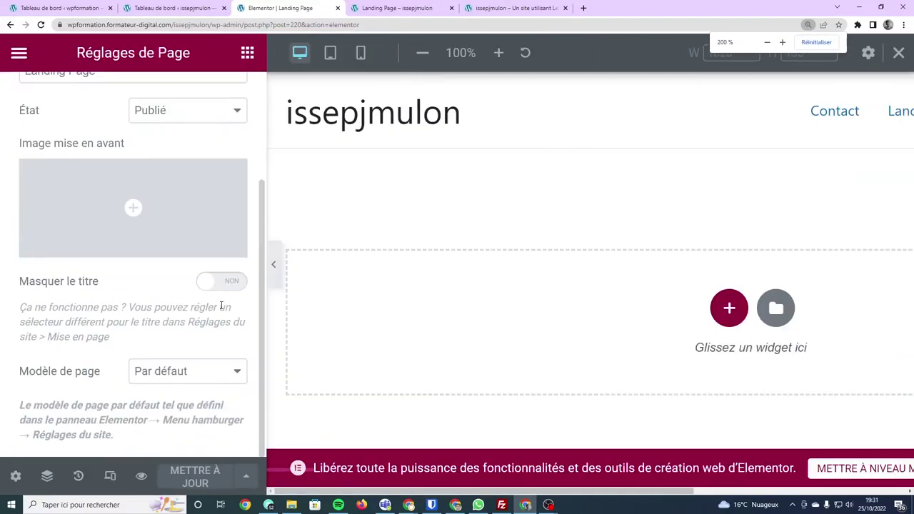
ctrl+scroll(222, 308, down, 1)
ctrl+scroll(220, 307, down, 2)
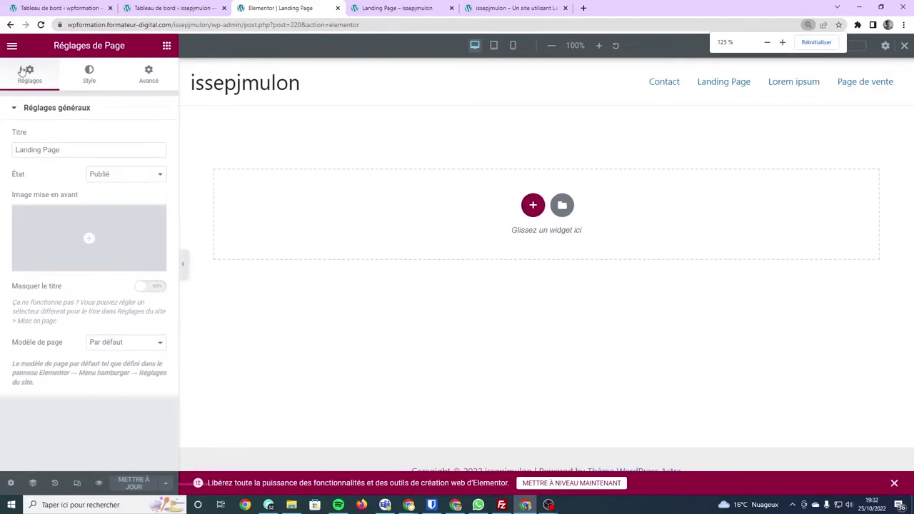
click(63, 150)
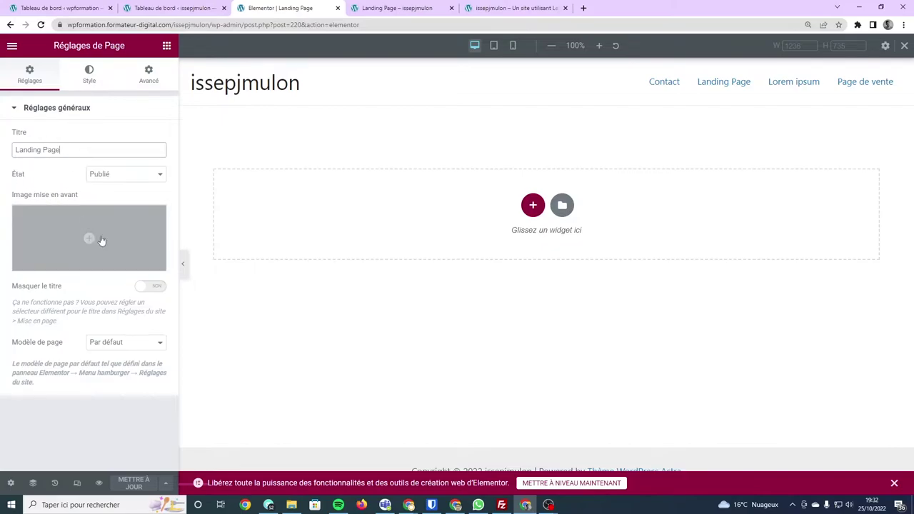
drag(29, 342, 62, 349)
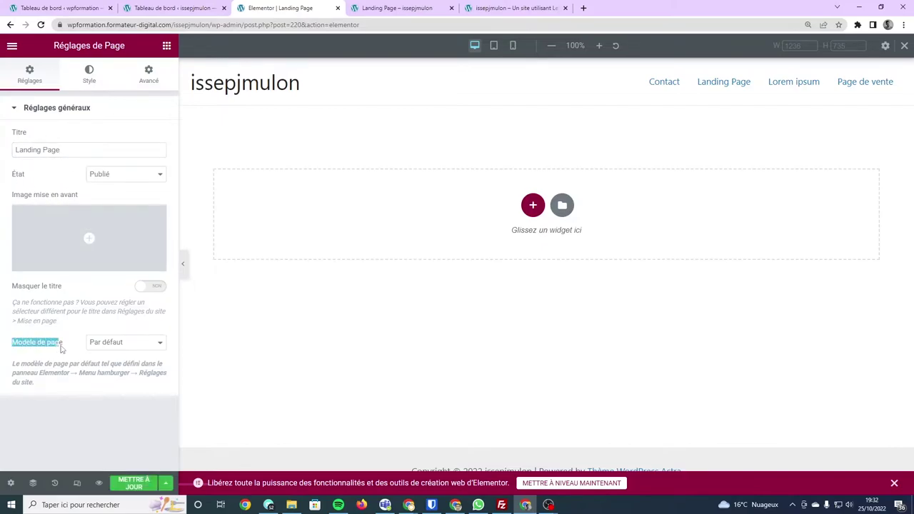
click(152, 343)
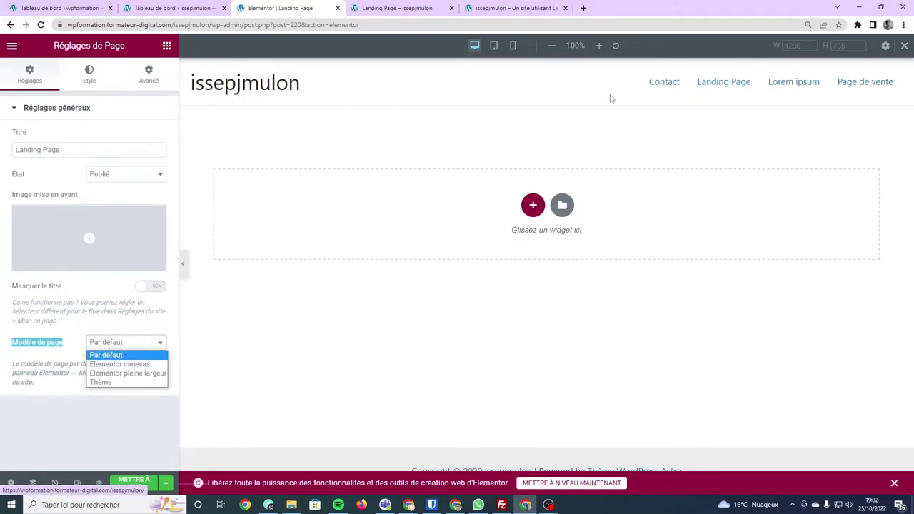
click(382, 476)
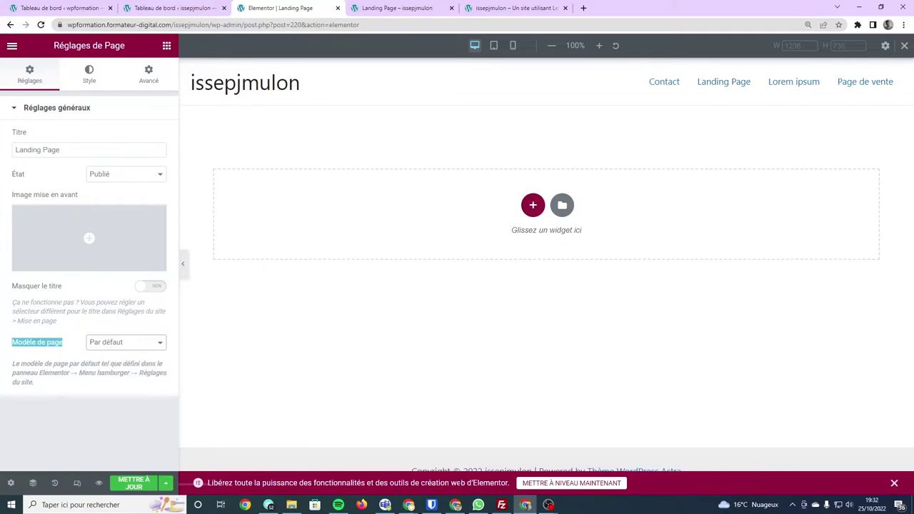
click(894, 483)
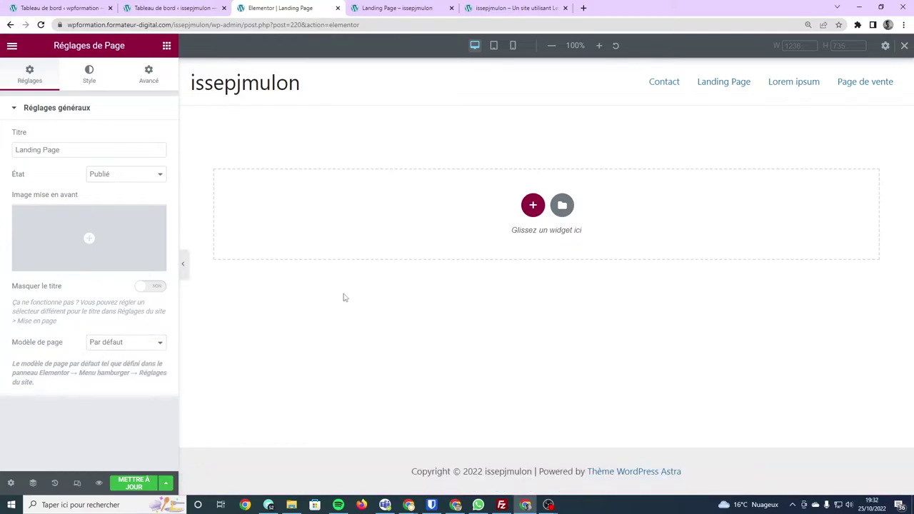
click(147, 342)
click(120, 364)
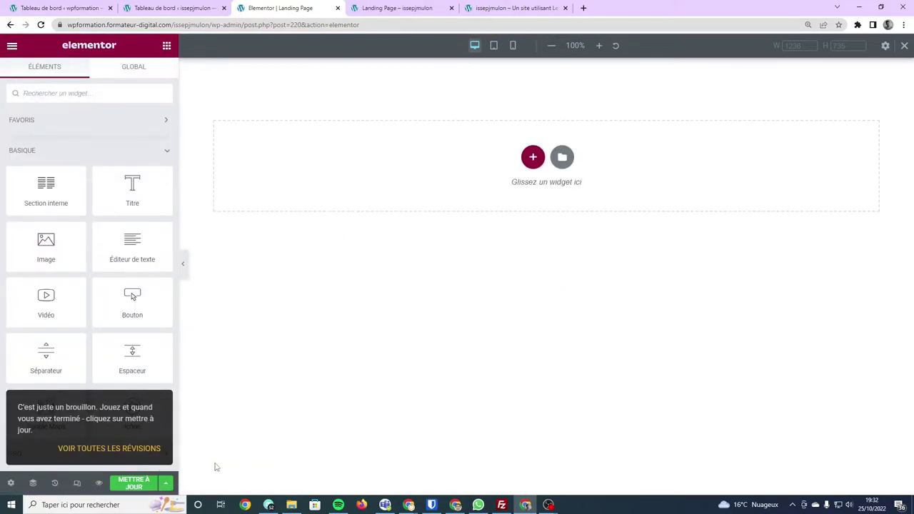
Step: Save the page with Mettre à jour, check and close its preview, and bring up the section structure picker
click(141, 484)
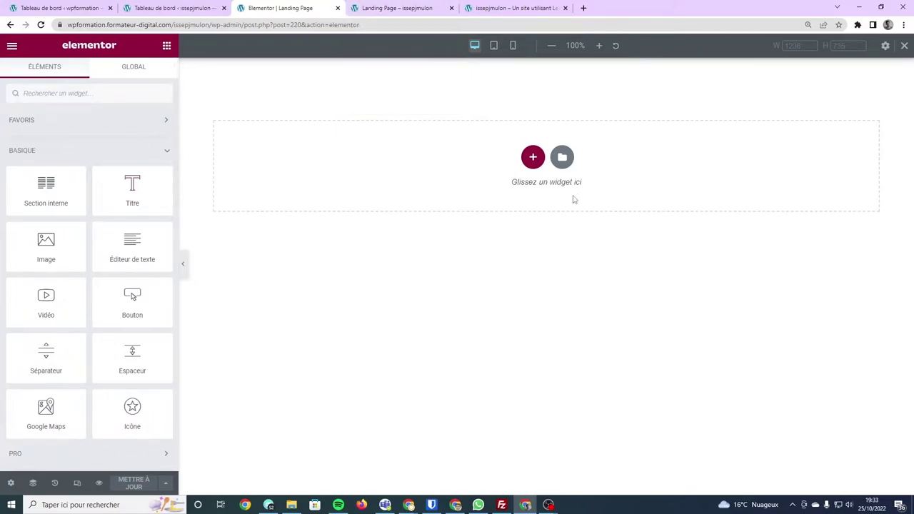
click(414, 8)
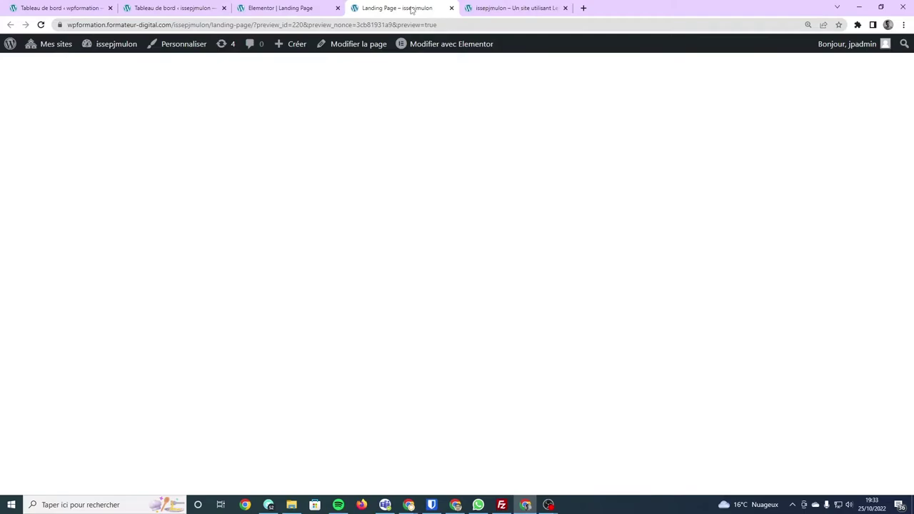
click(300, 8)
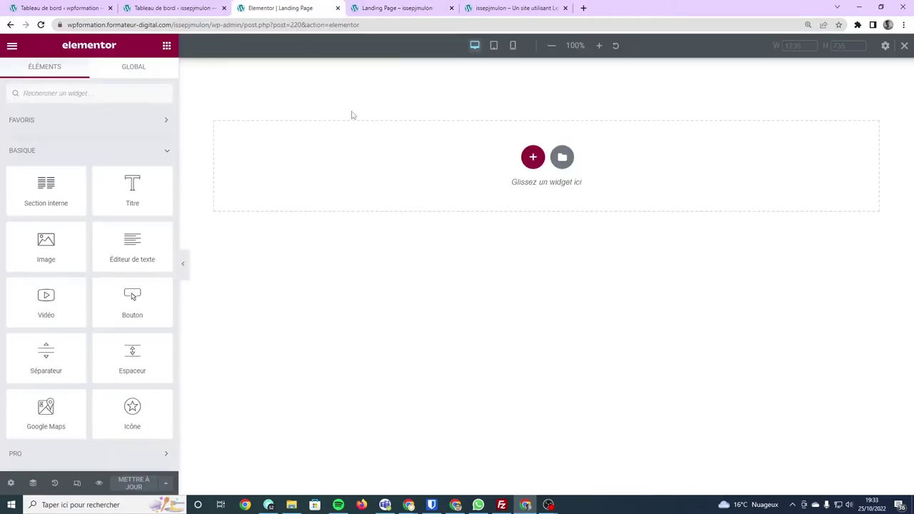
click(450, 8)
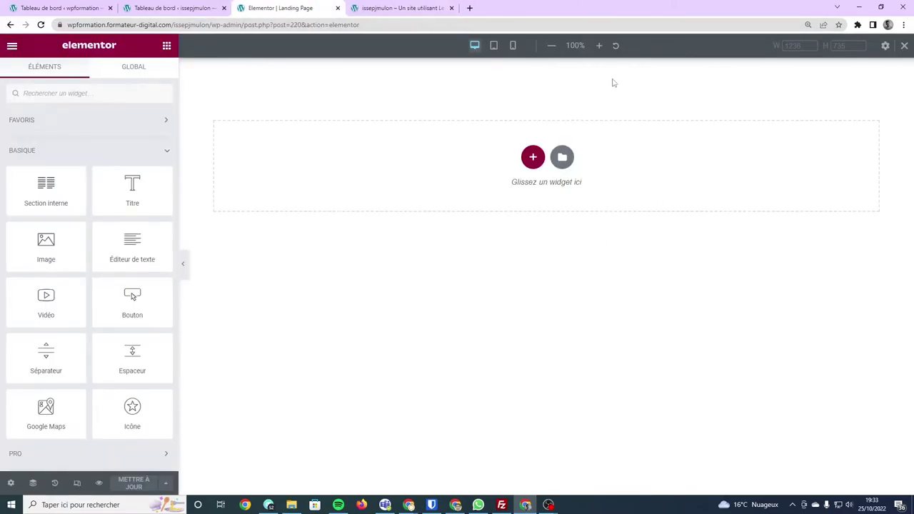
click(533, 157)
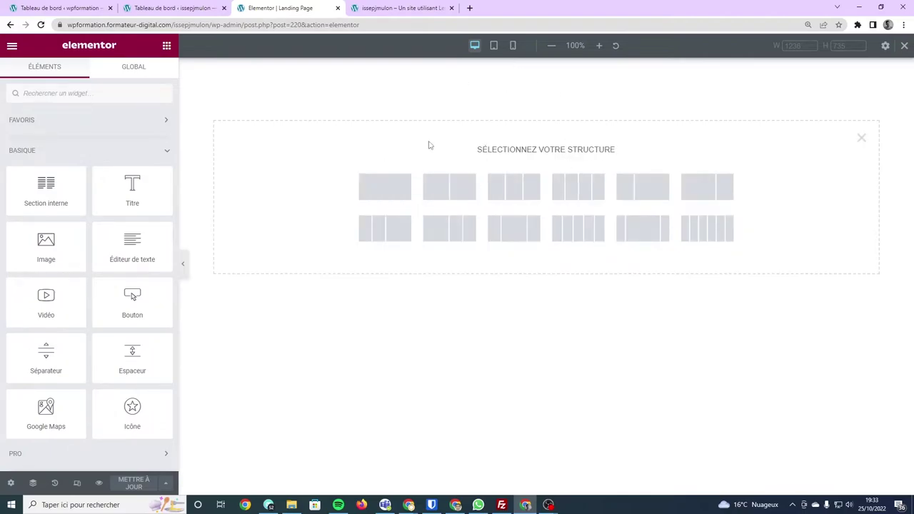
Step: Add single-, two- and three-column sections, then more single-column sections to the canvas
click(398, 192)
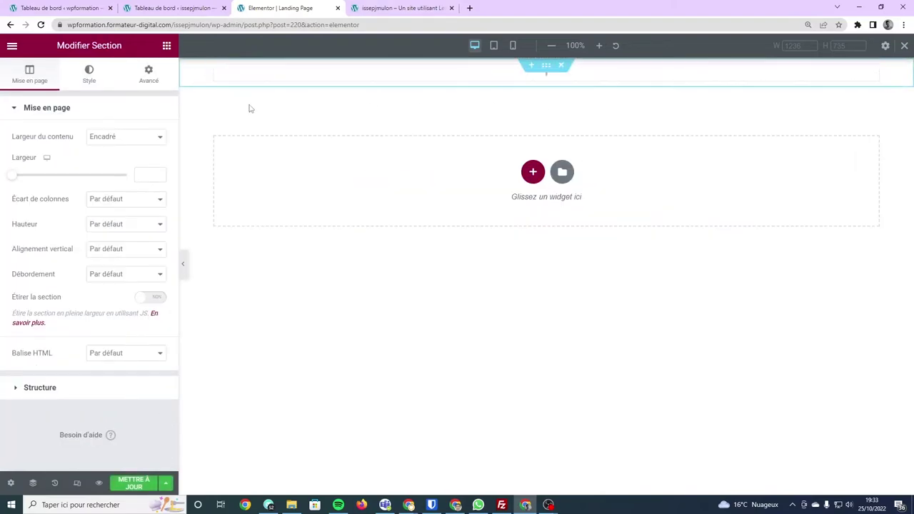
click(533, 172)
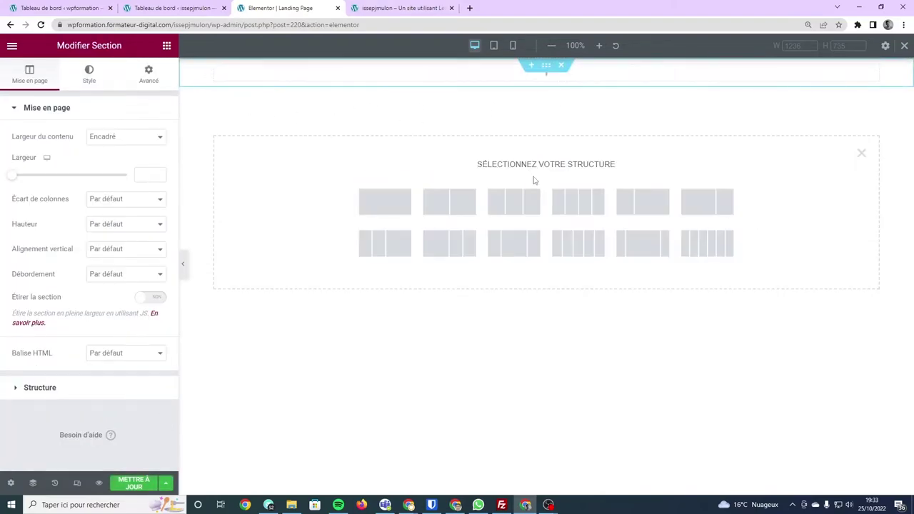
click(443, 206)
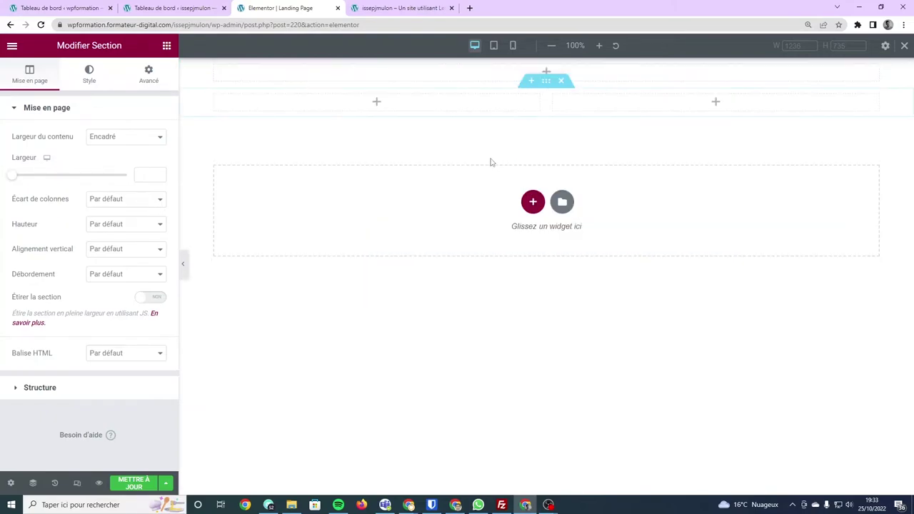
click(531, 197)
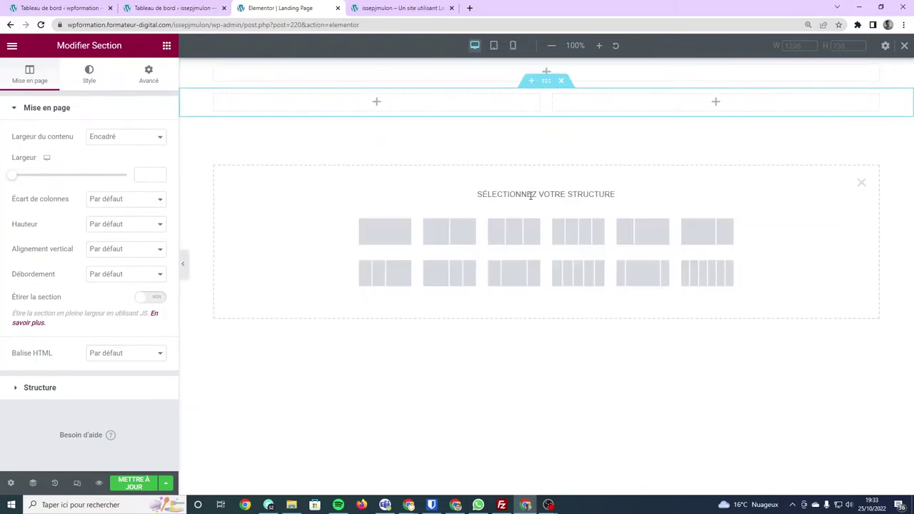
click(504, 236)
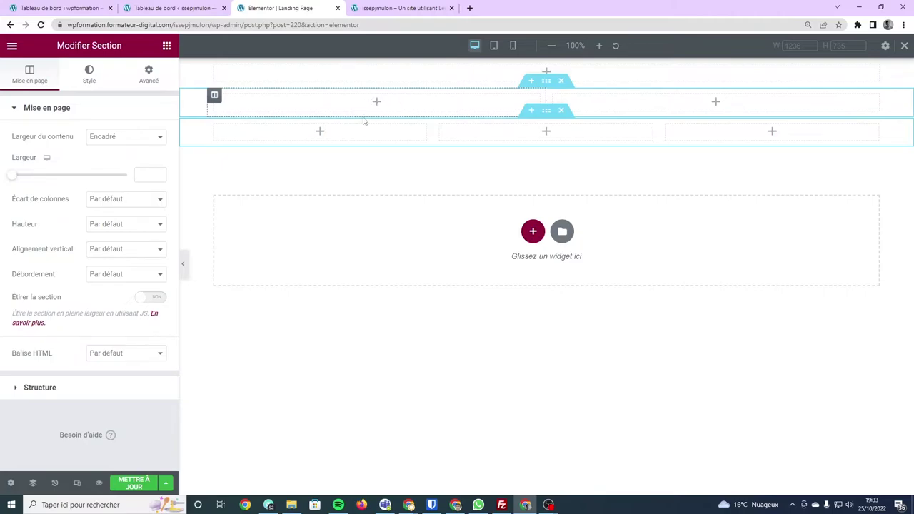
click(532, 86)
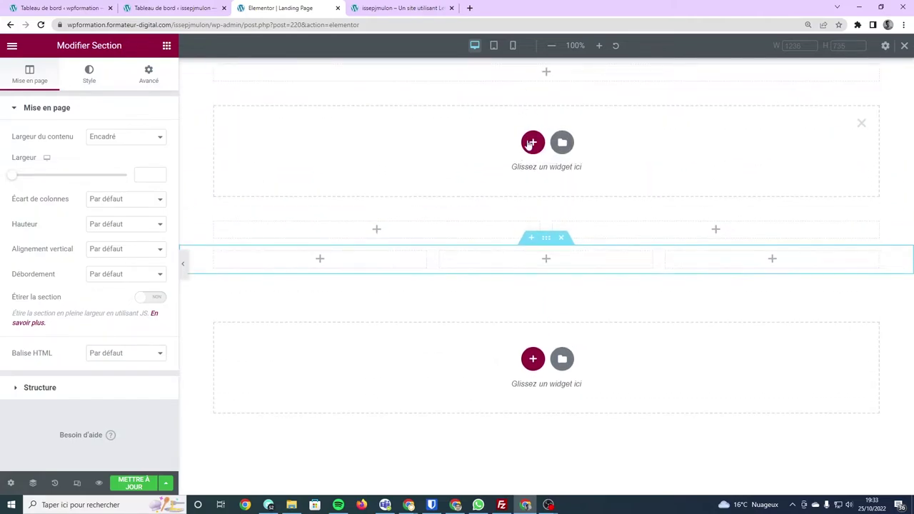
click(532, 143)
click(395, 180)
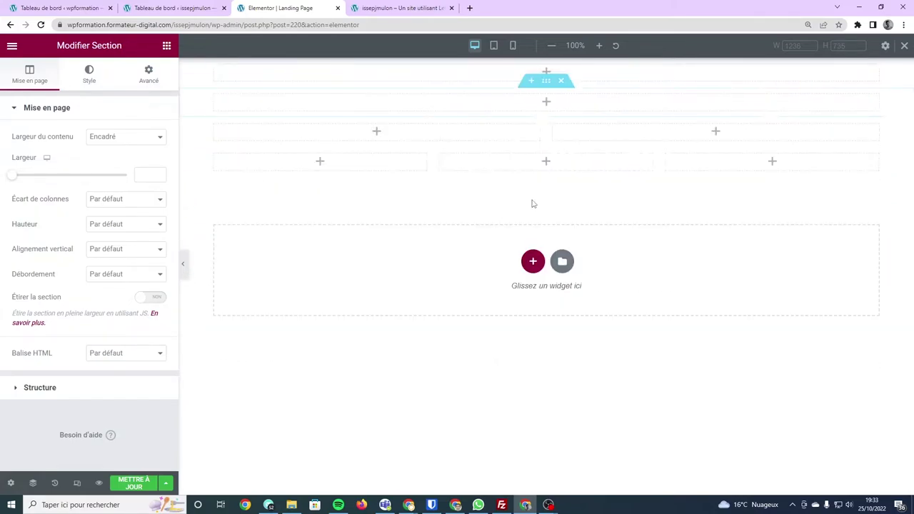
Step: Try moving the empty top section, then delete the empty one-, two- and three-column sections
drag(546, 84, 540, 113)
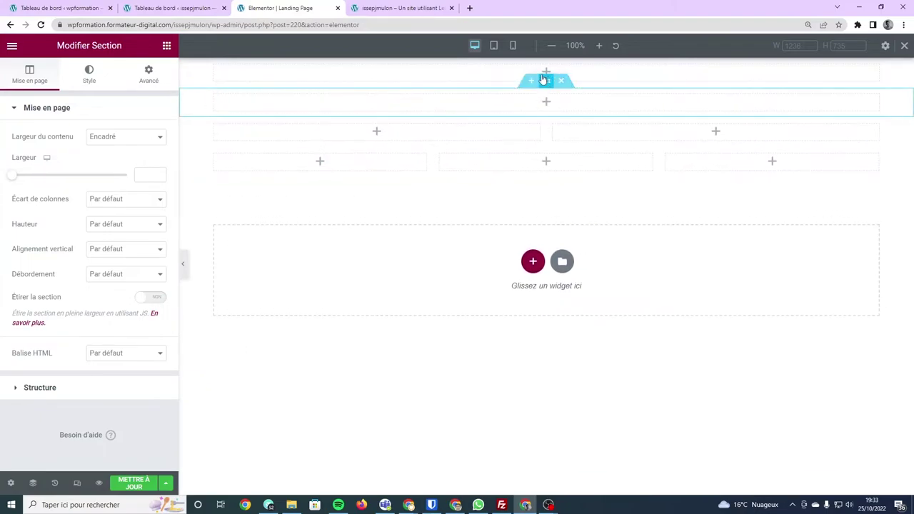
drag(547, 82, 547, 99)
click(562, 83)
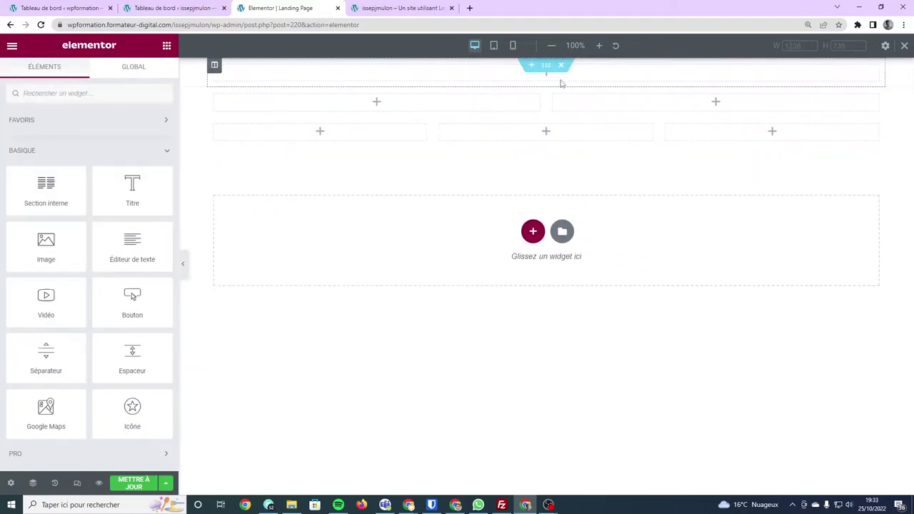
click(562, 85)
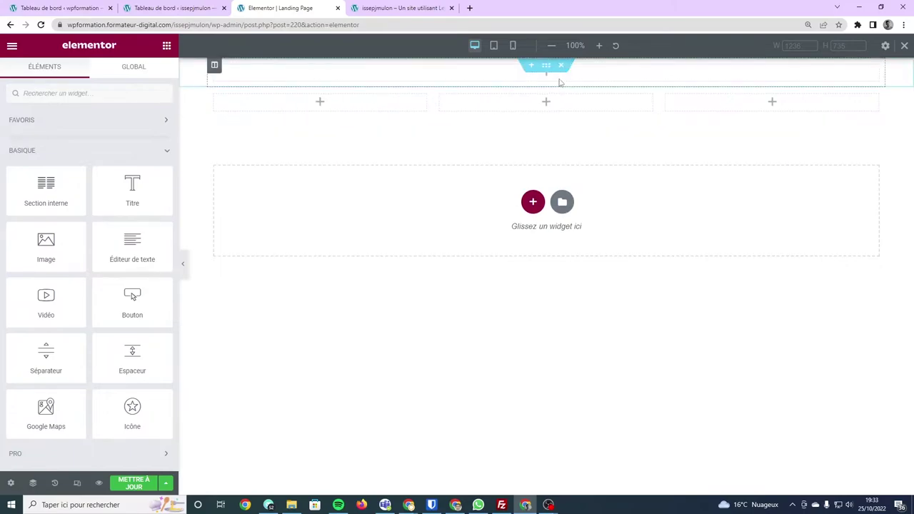
click(561, 83)
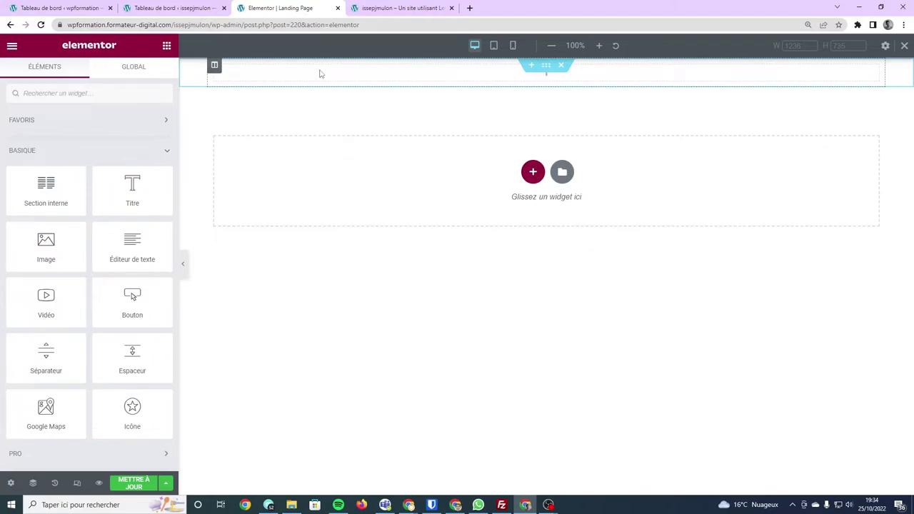
Step: Drag an Image widget into the top section and insert the wine-4813260 pouring photo from Médiathèque
click(396, 8)
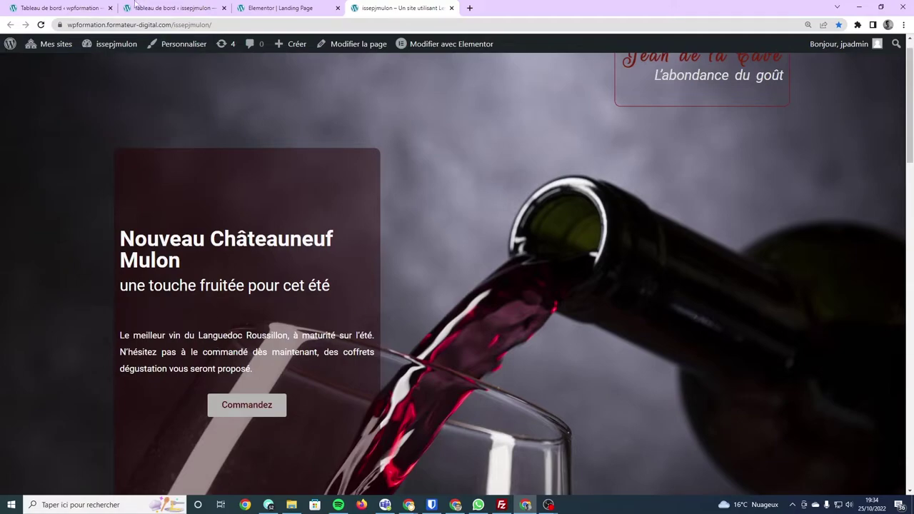
click(270, 8)
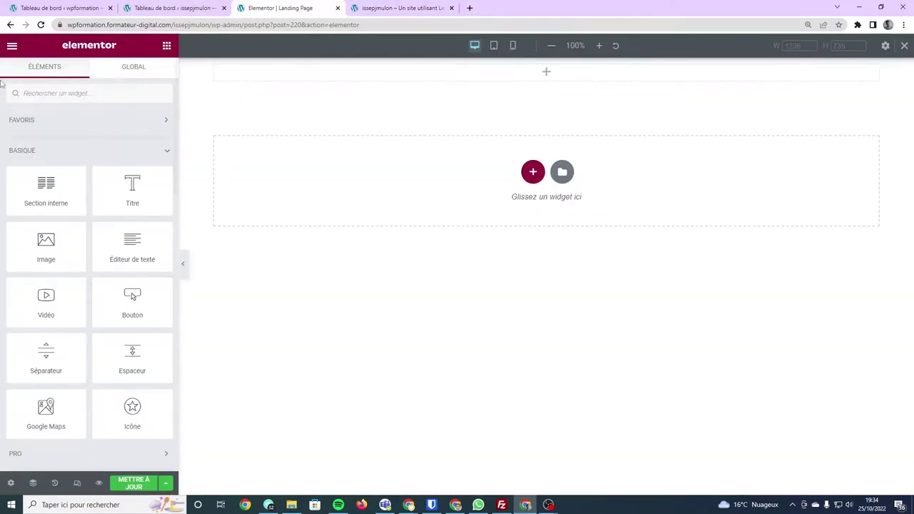
drag(46, 246, 412, 81)
click(124, 159)
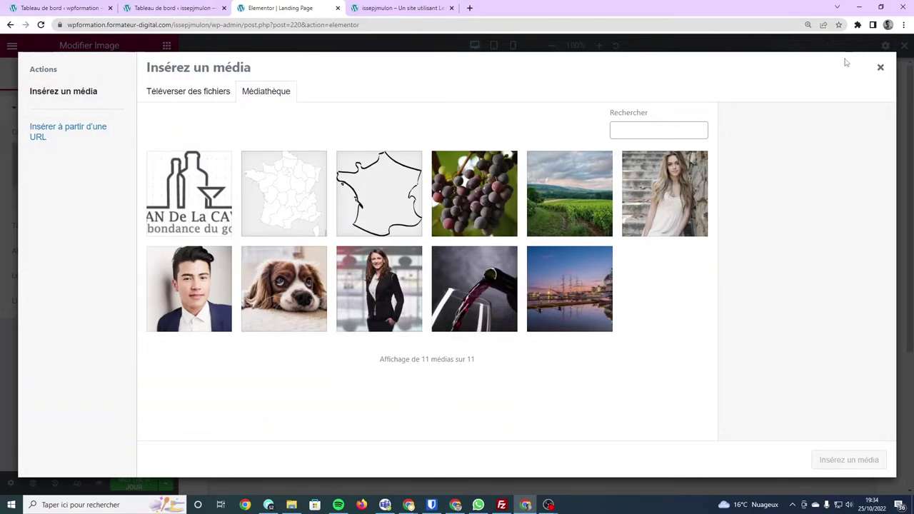
click(188, 92)
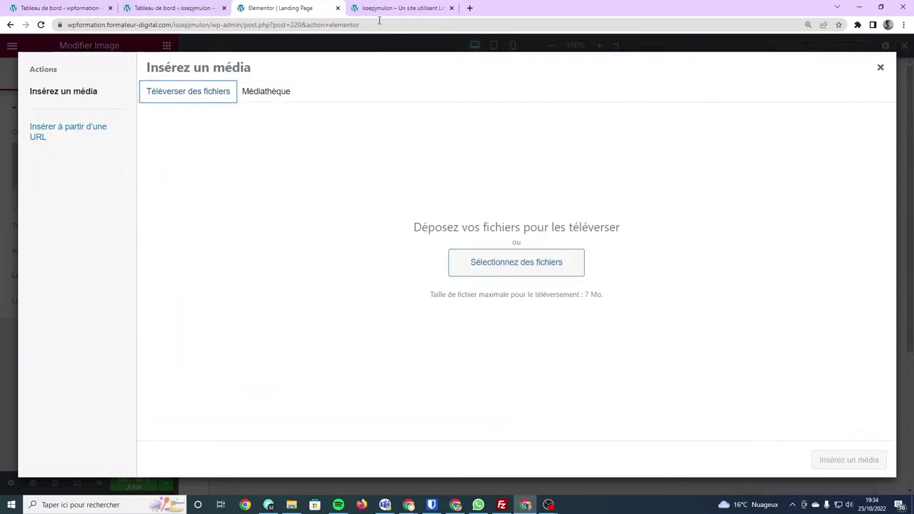
click(284, 93)
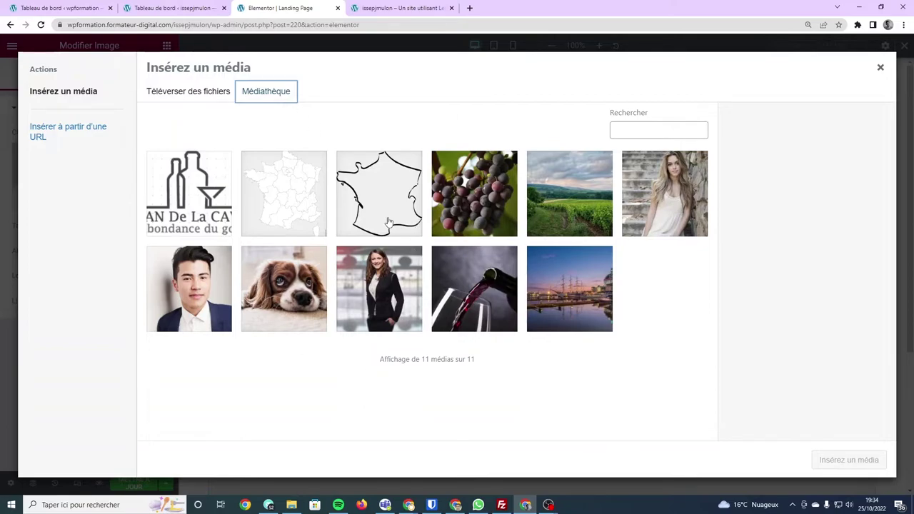
click(457, 290)
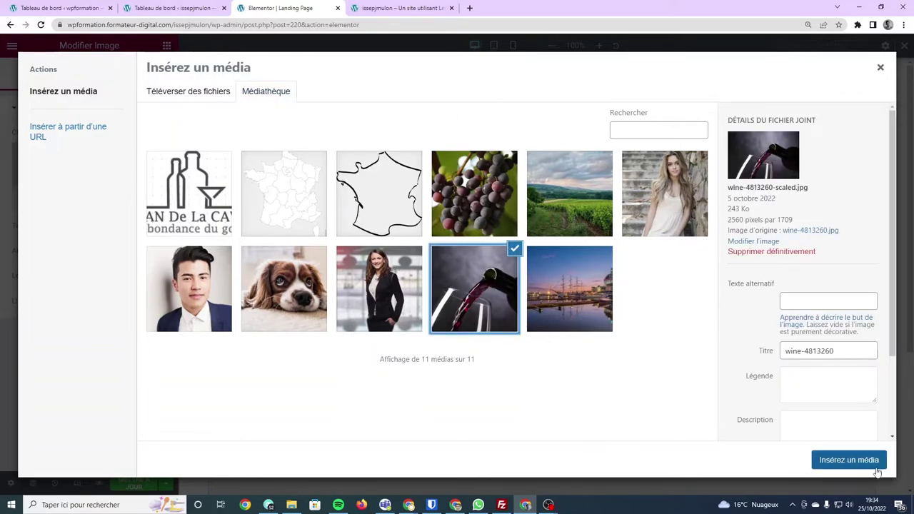
click(849, 460)
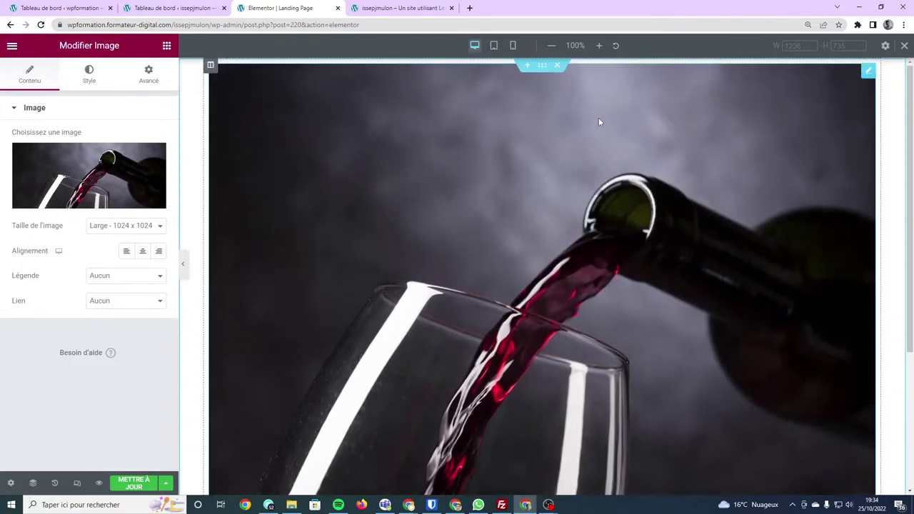
Step: Look through the live wine site for comparison
click(397, 7)
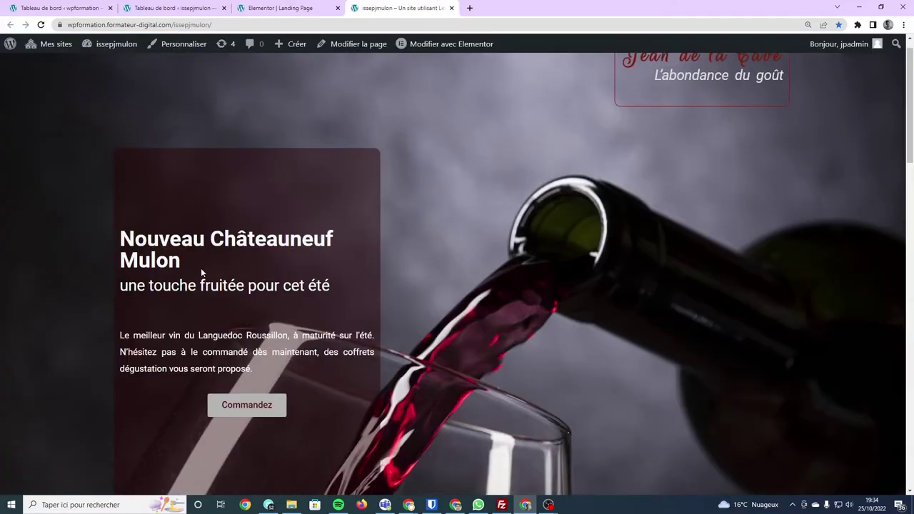
scroll(219, 272, down, 3)
scroll(218, 271, up, 3)
scroll(219, 271, down, 1)
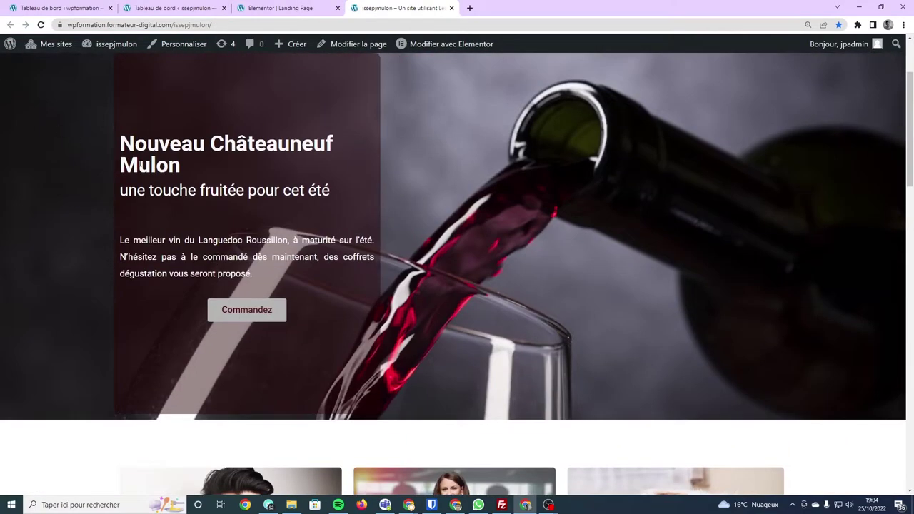
scroll(457, 275, up, 2)
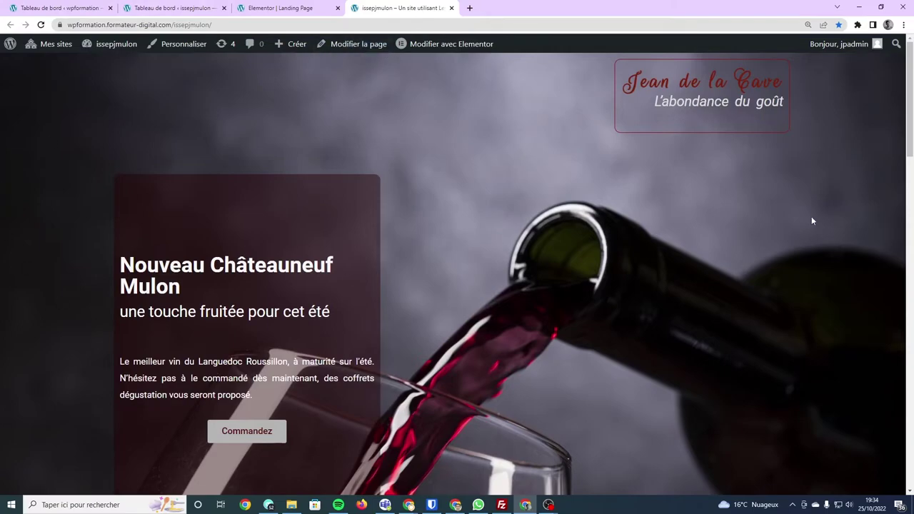
scroll(588, 320, down, 4)
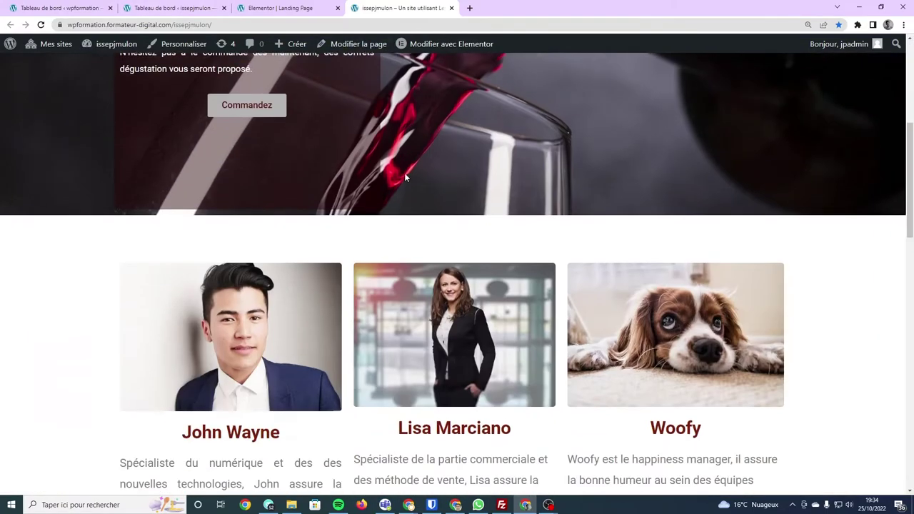
scroll(404, 173, up, 3)
Step: Preview the landing page in a new tab, showing only the wine-pouring photo
click(279, 8)
scroll(653, 407, down, 3)
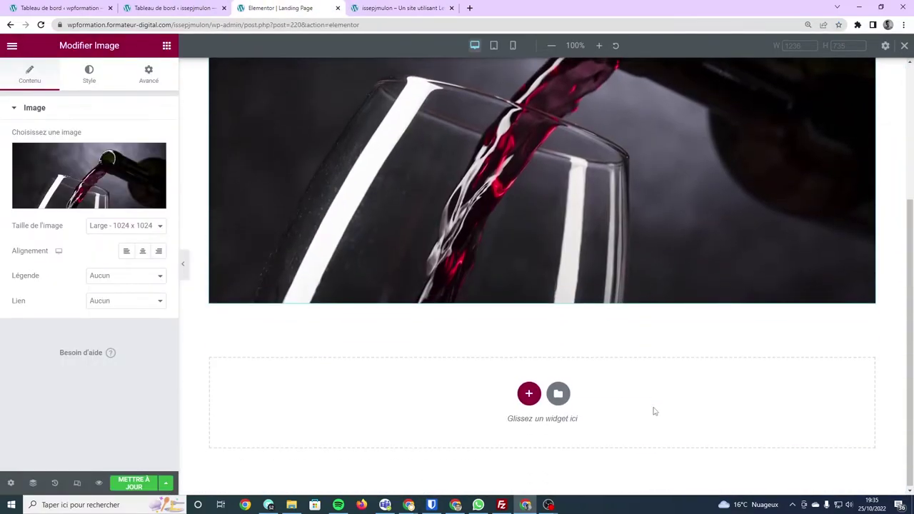
scroll(638, 388, up, 3)
scroll(638, 388, down, 1)
scroll(638, 388, up, 1)
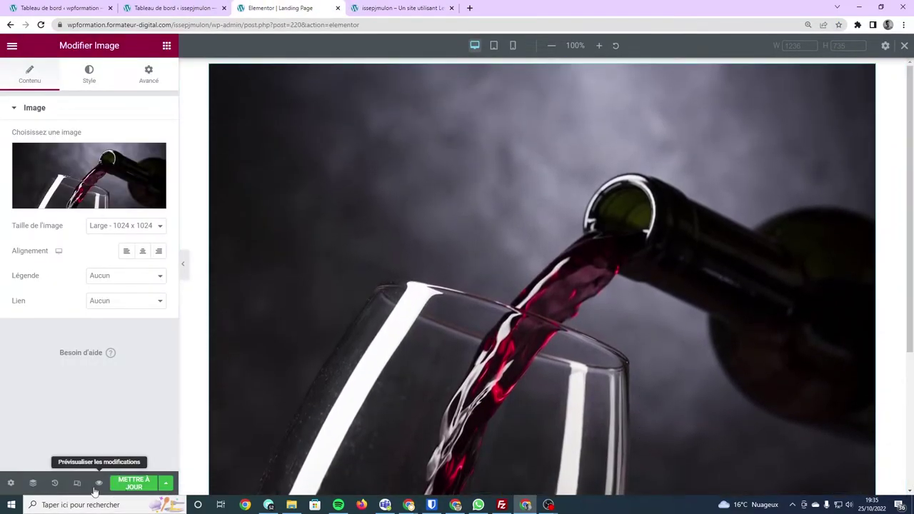
click(98, 483)
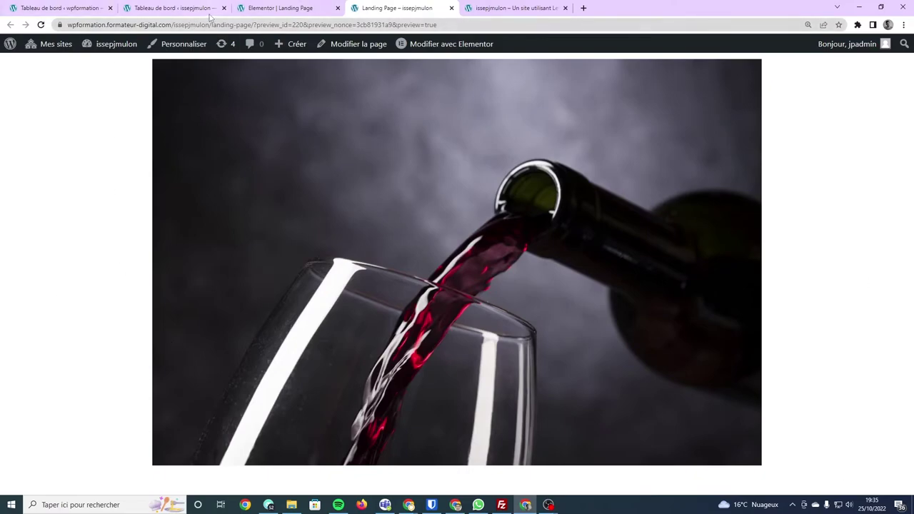
click(278, 8)
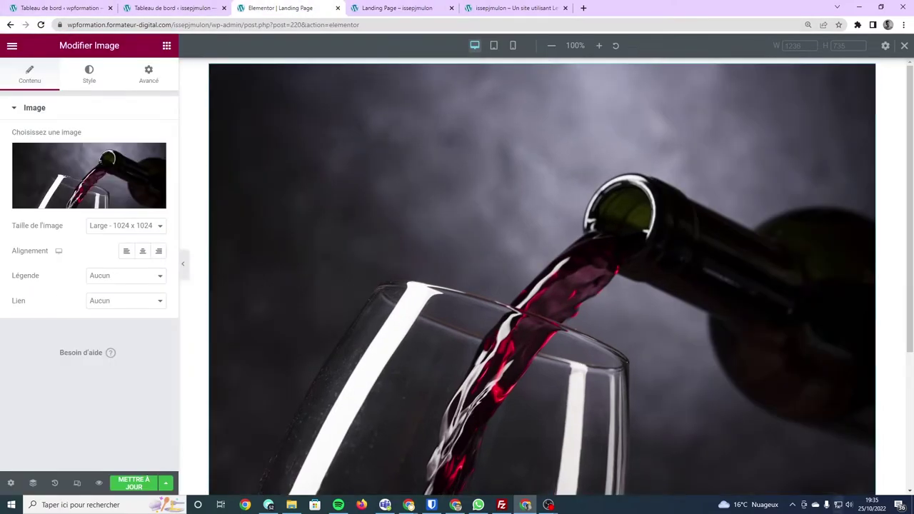
click(525, 8)
click(366, 8)
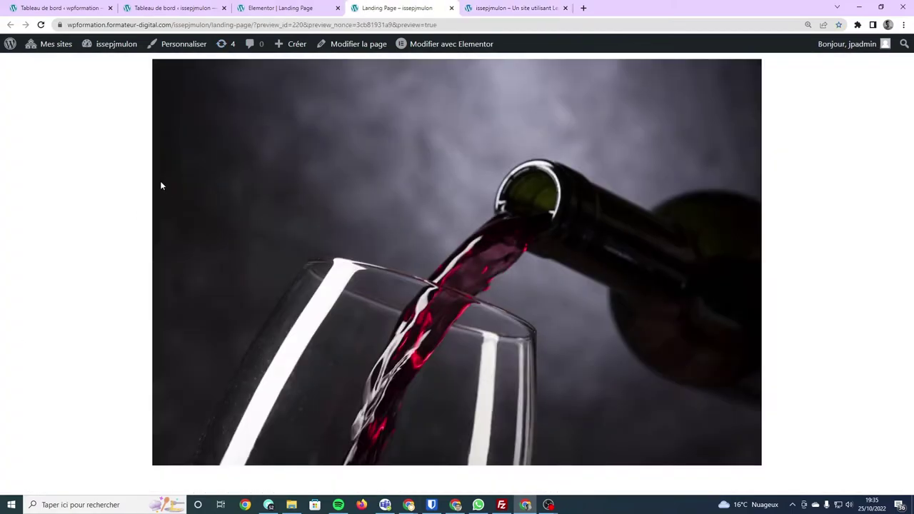
Step: Drag a Titre widget onto the canvas, adding an 'Ajoutez votre titre ici' heading above the photo
click(279, 7)
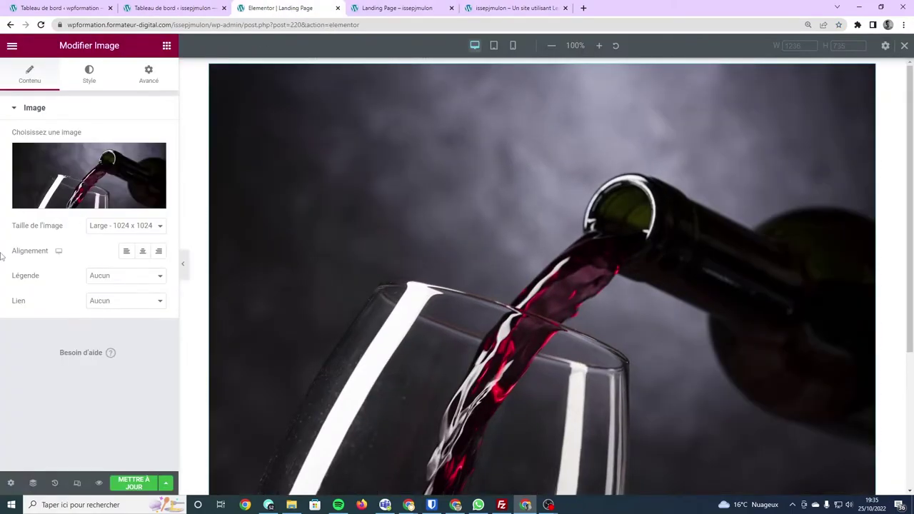
click(166, 47)
mouse_move(132, 189)
mouse_down()
mouse_move(394, 156)
mouse_move(348, 100)
mouse_up()
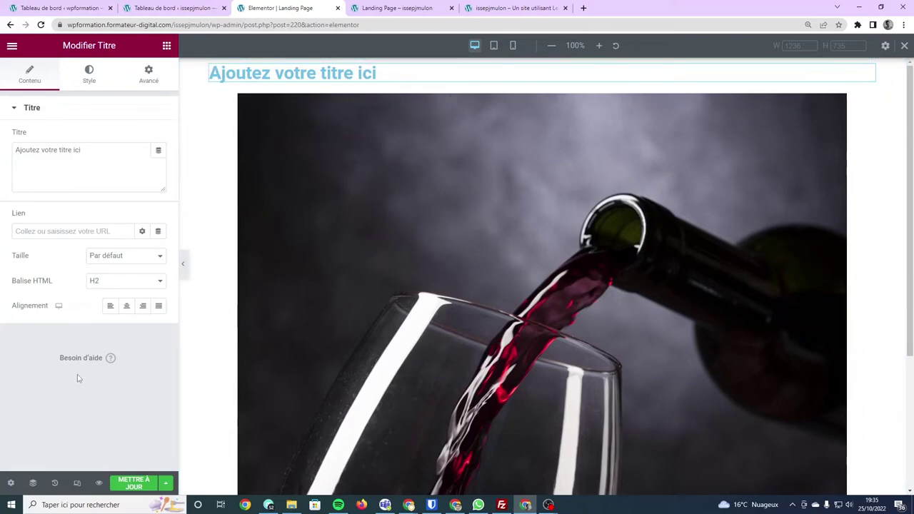
click(166, 45)
scroll(200, 150, down, 3)
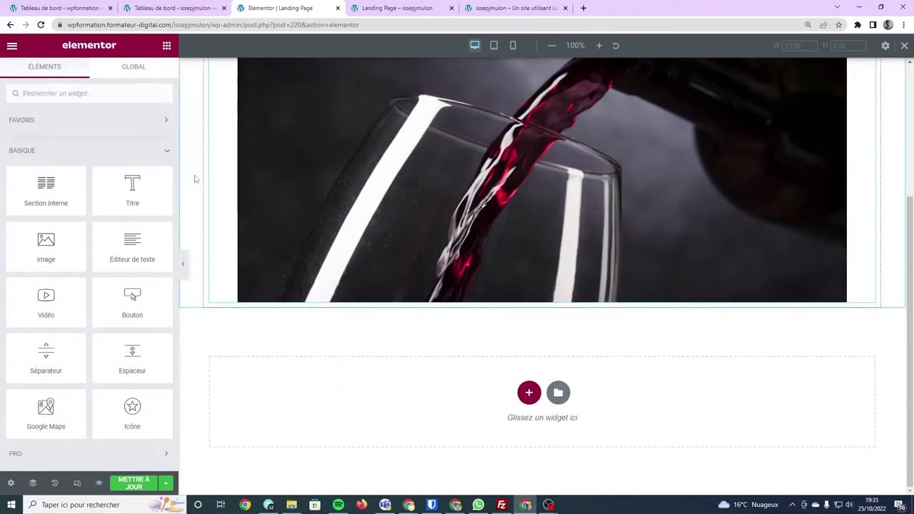
drag(173, 195, 306, 310)
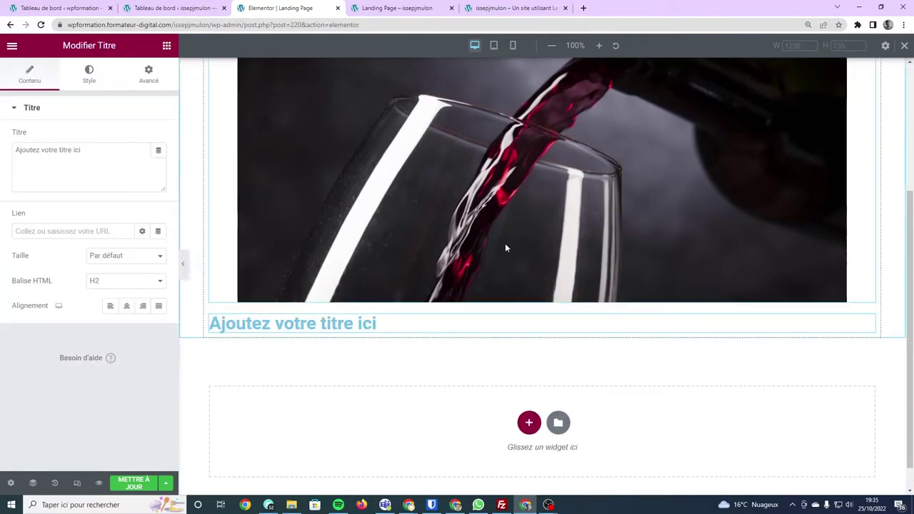
scroll(498, 333, up, 1)
scroll(497, 332, up, 3)
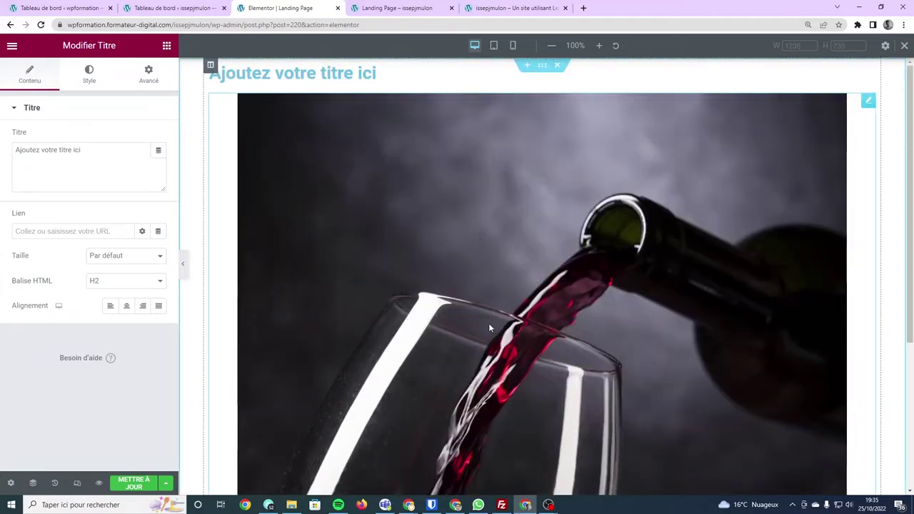
scroll(640, 160, down, 2)
scroll(653, 264, down, 2)
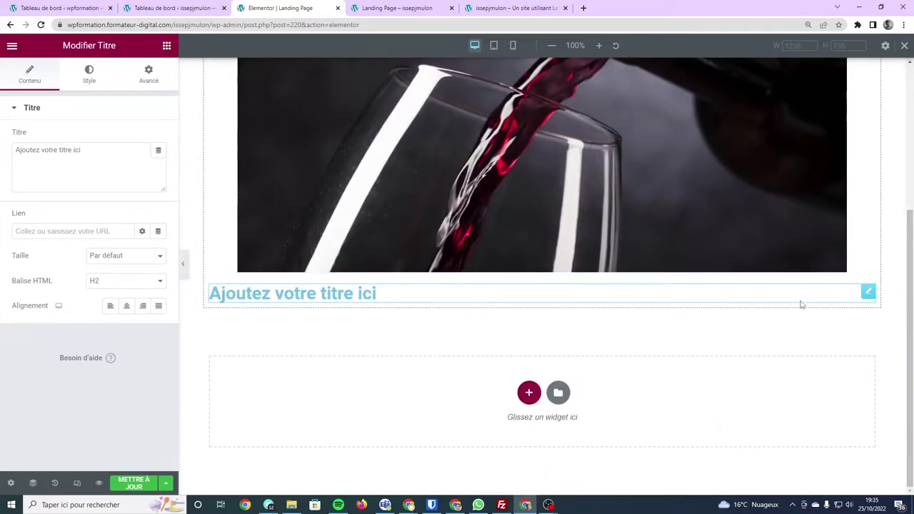
scroll(802, 302, up, 2)
right_click(868, 436)
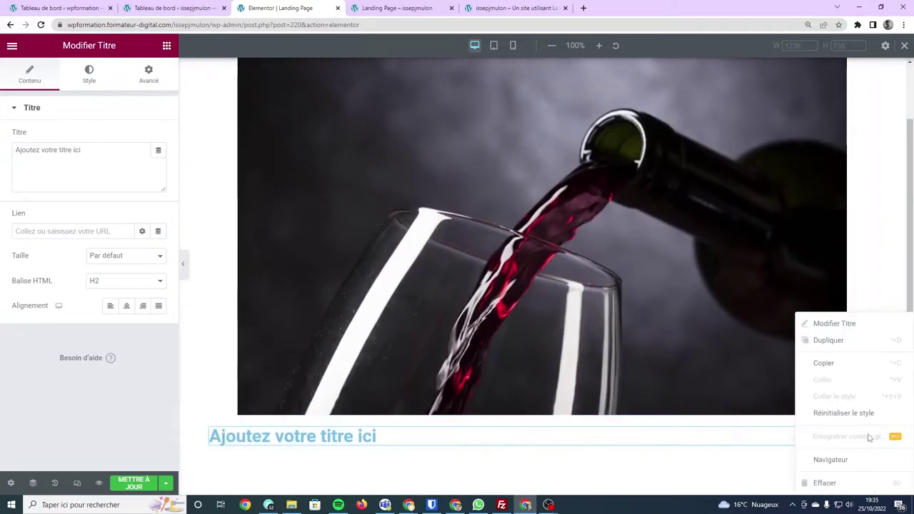
click(826, 483)
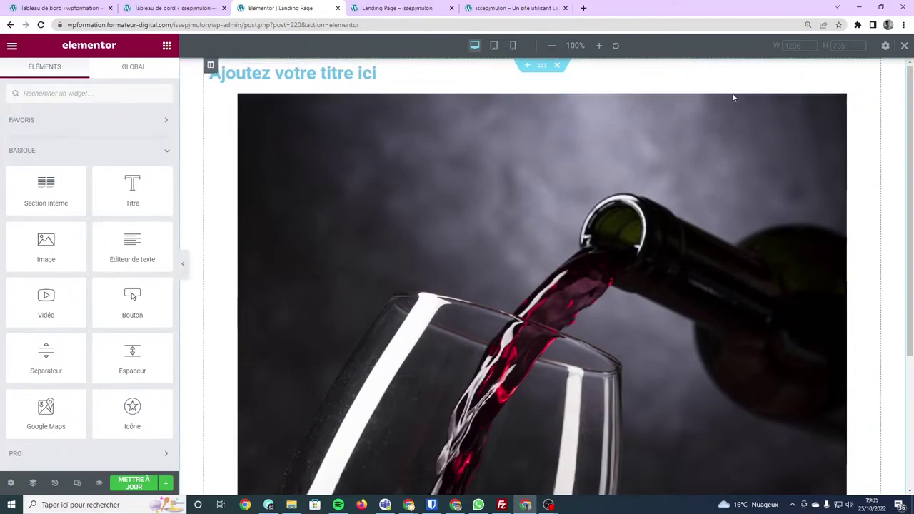
Step: Open the top section's settings, then the heading widget's settings showing its placeholder title and H2 tag
click(542, 65)
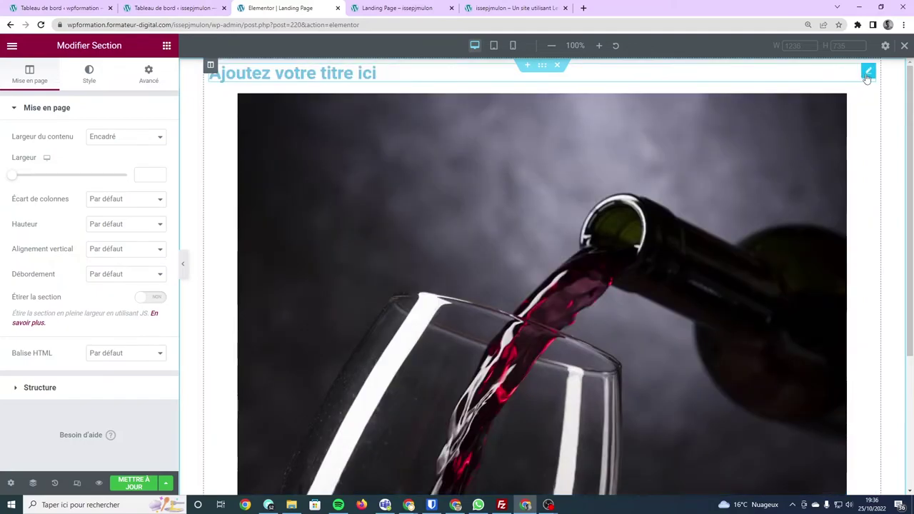
click(868, 70)
key(ctrl+a)
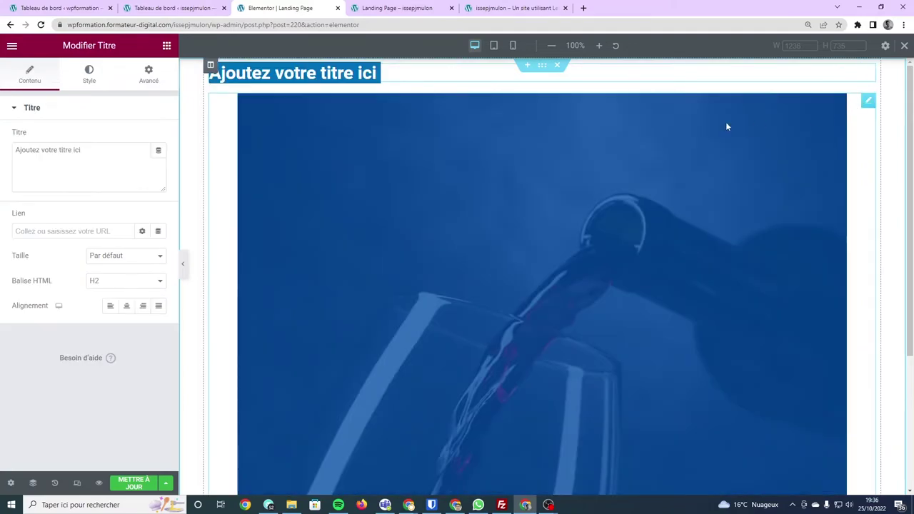
click(880, 181)
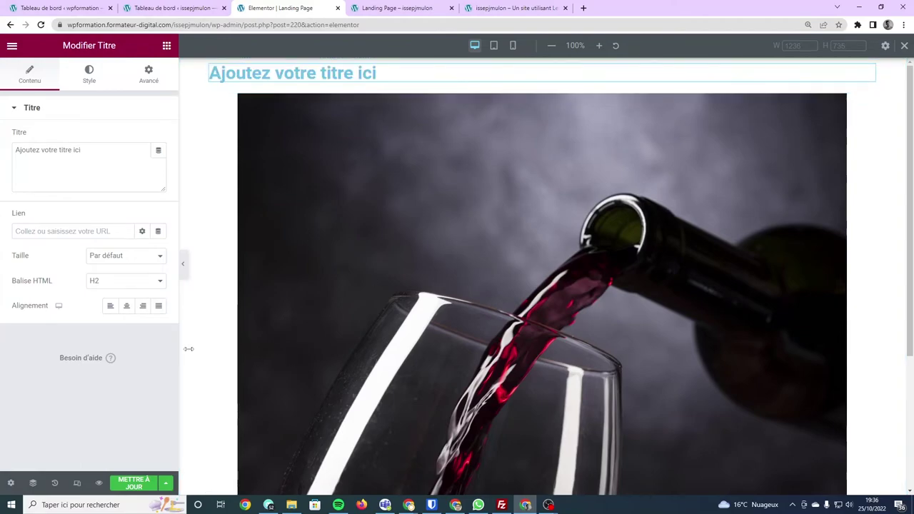
click(165, 46)
click(867, 71)
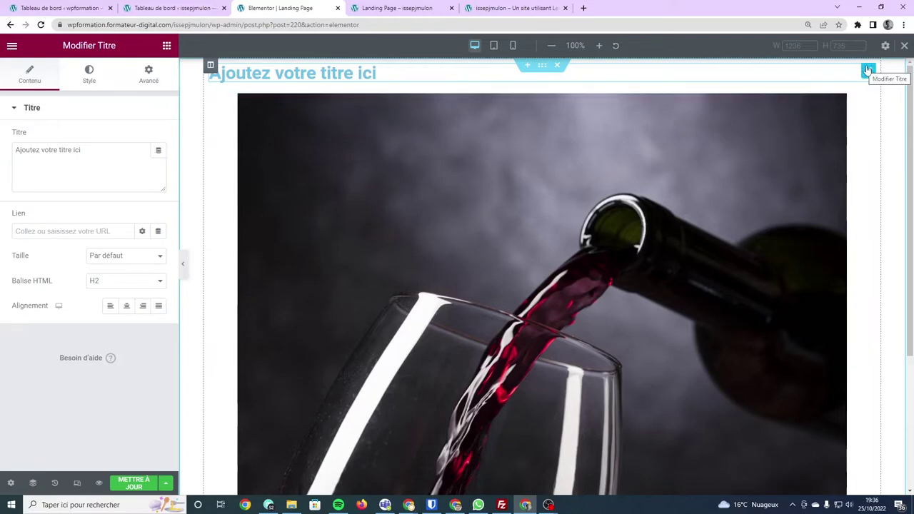
key(ctrl+plus)
key(ctrl+plus)
key(ctrl+plus)
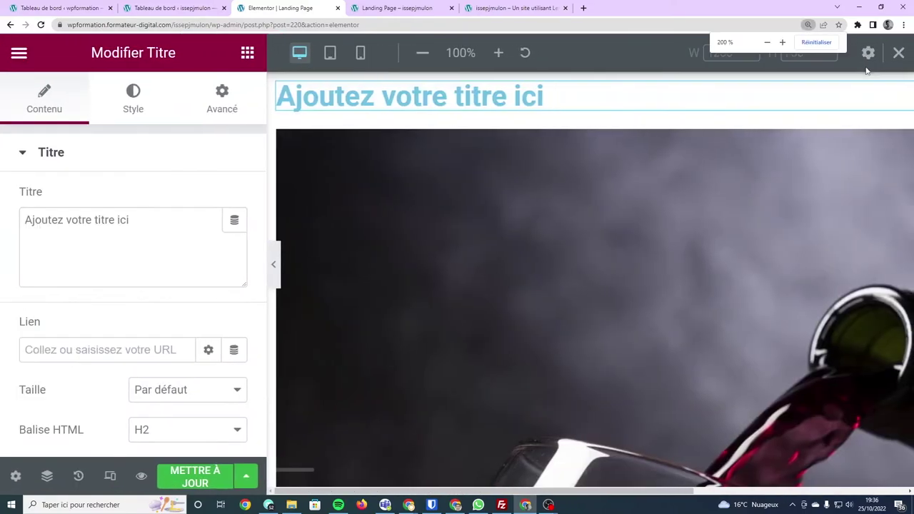
key(ctrl+plus)
key(ctrl+plus)
key(ctrl+plus)
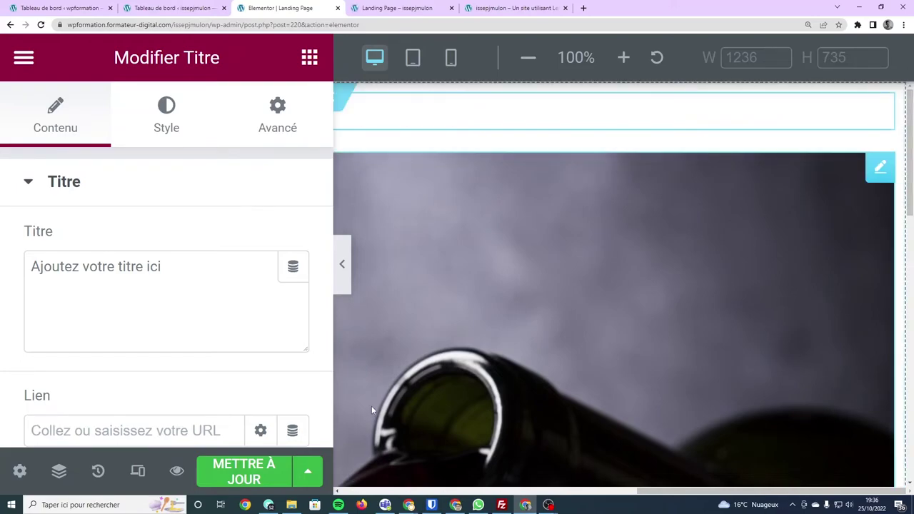
key(ctrl+minus)
key(ctrl+minus)
key(ctrl+minus)
key(ctrl+plus)
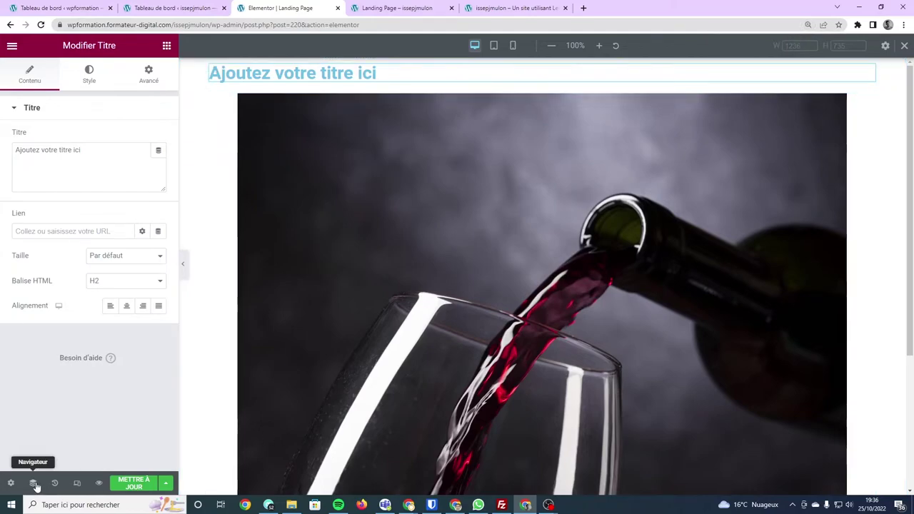
key(ctrl+minus)
key(ctrl+minus)
key(ctrl+minus)
key(ctrl+minus)
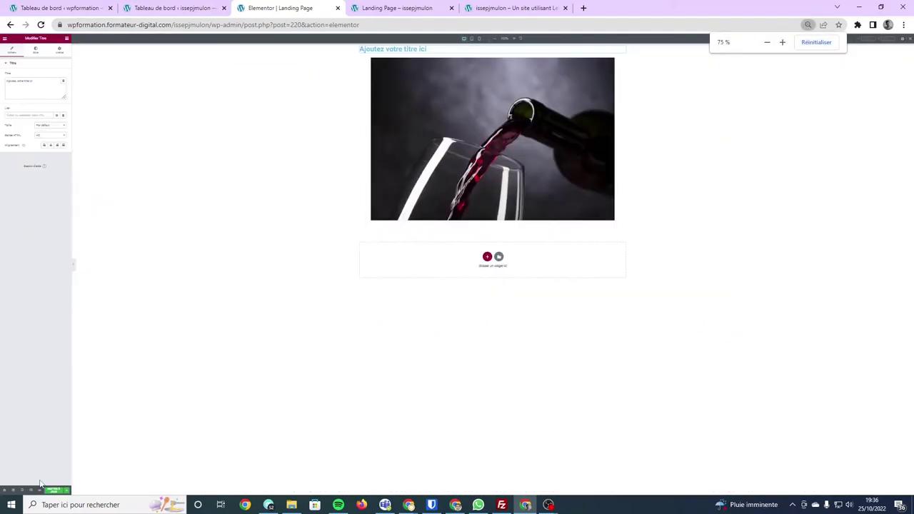
key(ctrl+plus)
key(ctrl+plus)
key(ctrl+plus)
key(ctrl+plus)
key(ctrl+plus)
key(ctrl+plus)
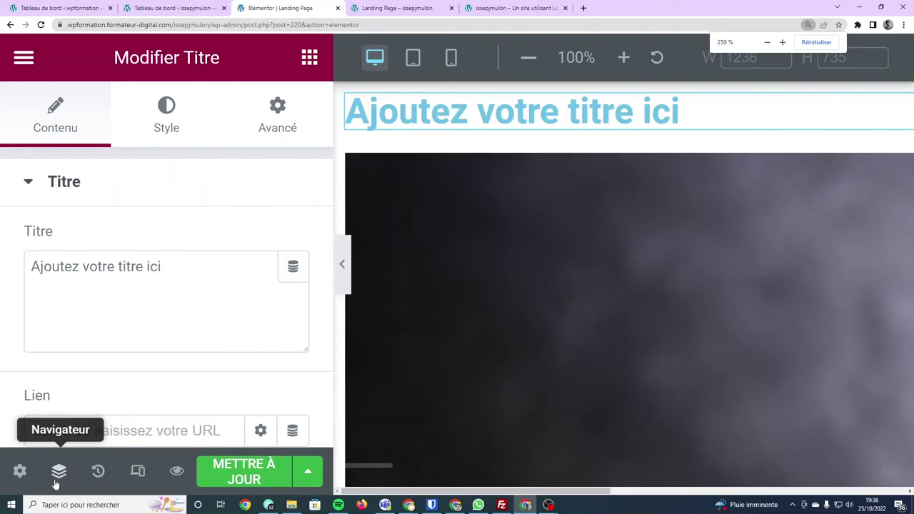
Step: Move the Titre row below Image in the Navigator, then zoom the editor view out
click(57, 478)
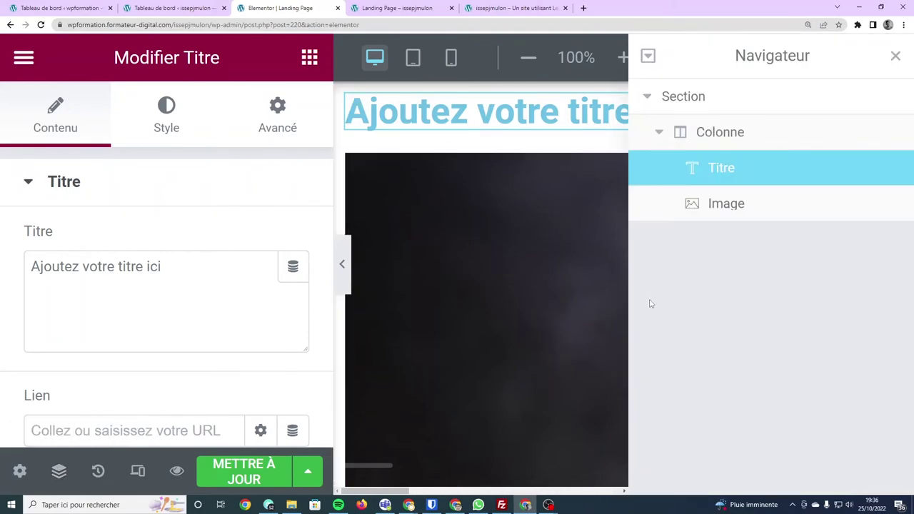
key(ctrl+minus)
key(ctrl+minus)
key(ctrl+minus)
drag(757, 126, 764, 166)
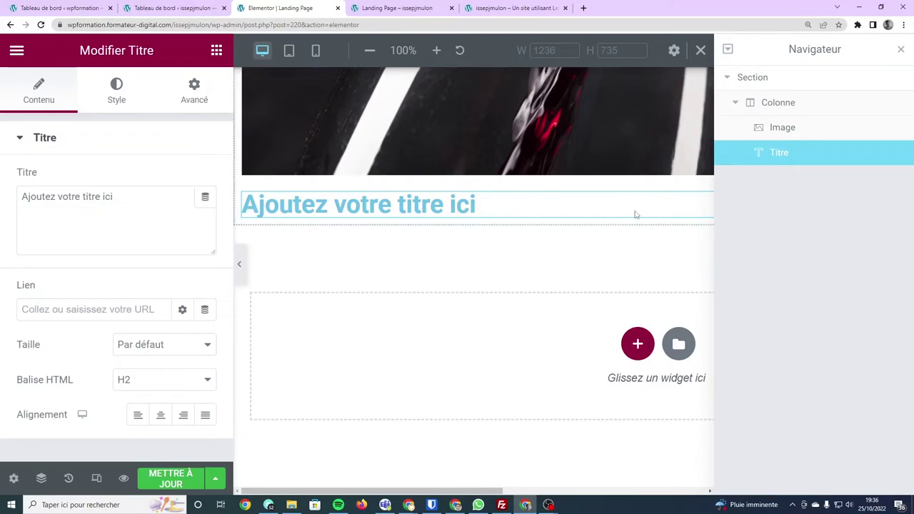
click(904, 49)
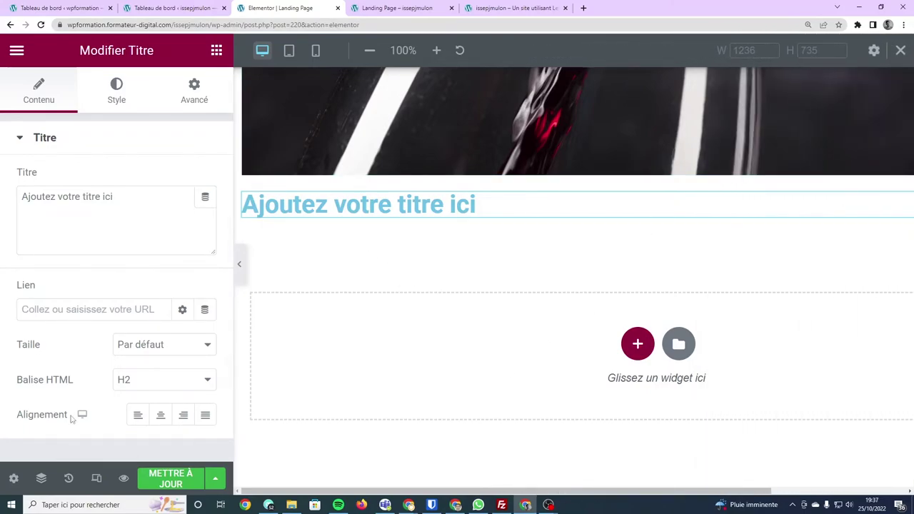
key(ctrl+minus)
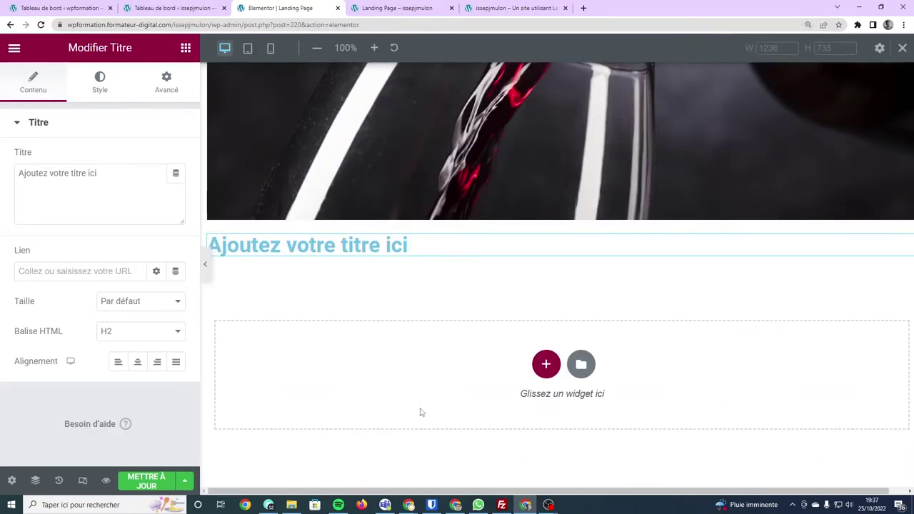
key(ctrl+minus)
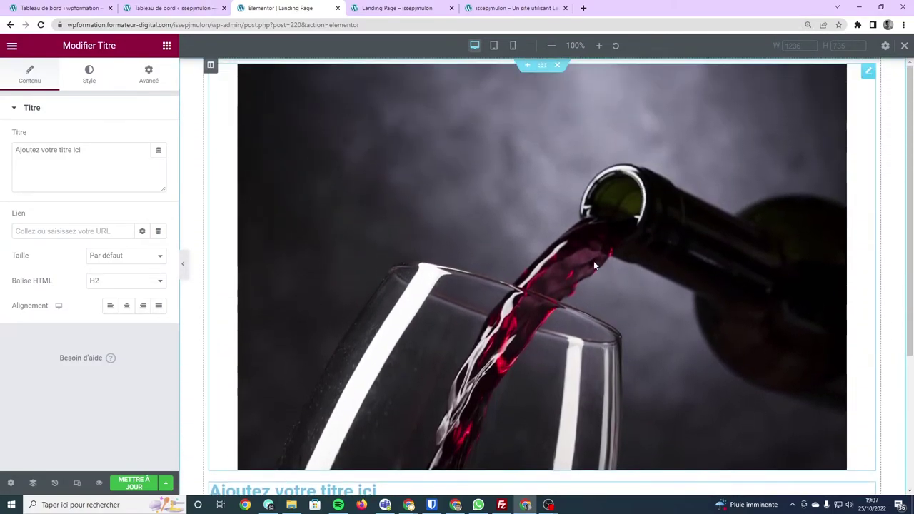
Step: Inspect the image widget's, heading's and section's settings in turn
click(867, 70)
scroll(560, 346, down, 3)
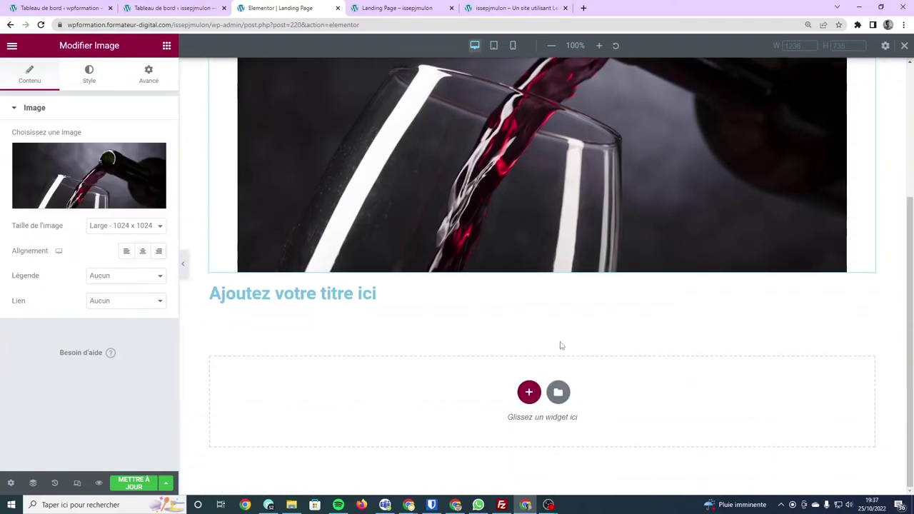
click(504, 302)
scroll(515, 303, up, 3)
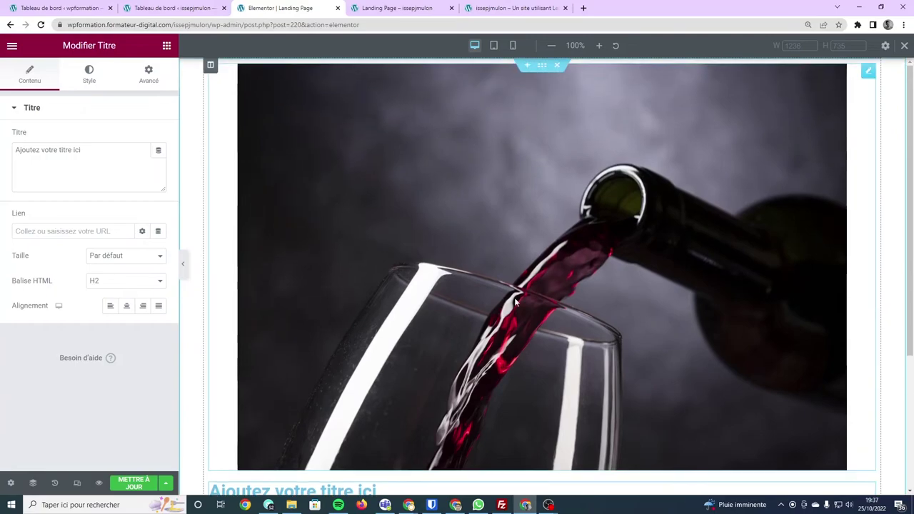
click(541, 65)
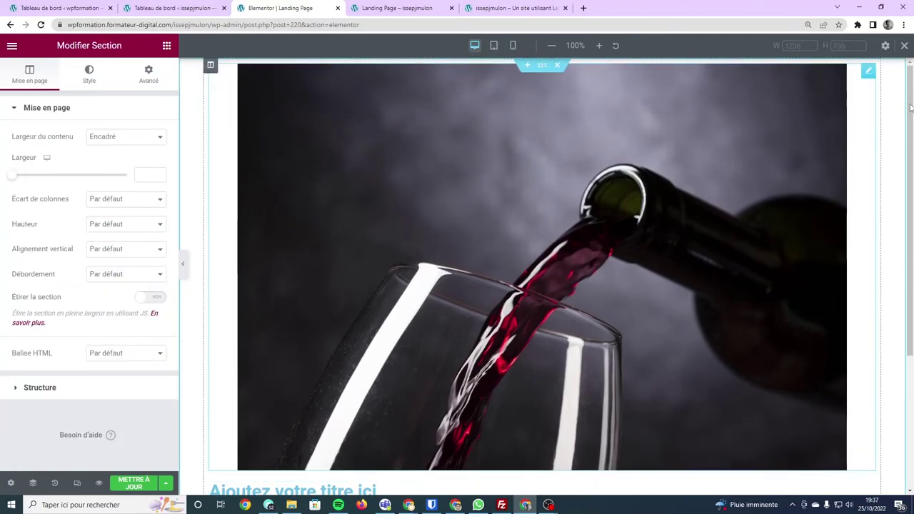
scroll(785, 235, down, 3)
scroll(783, 261, up, 3)
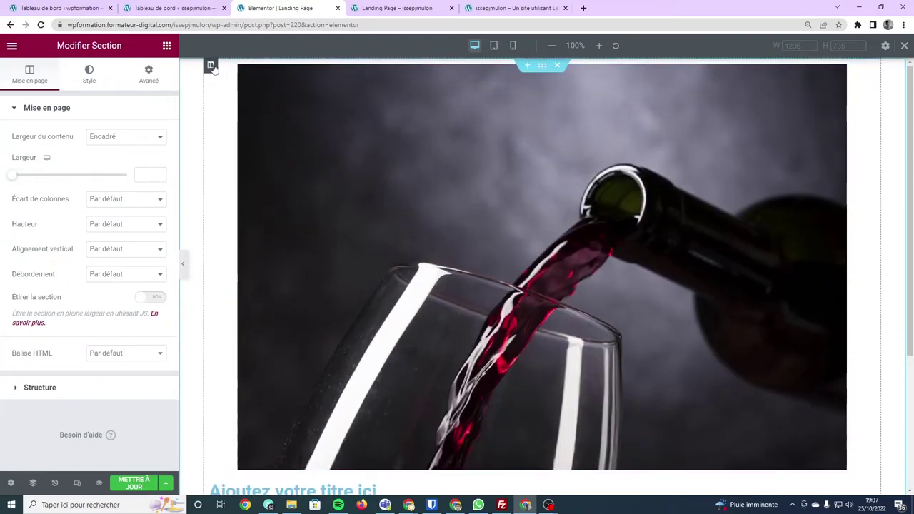
Step: View the column's layout settings, then return to the heading's edit panel
click(211, 65)
scroll(308, 172, down, 3)
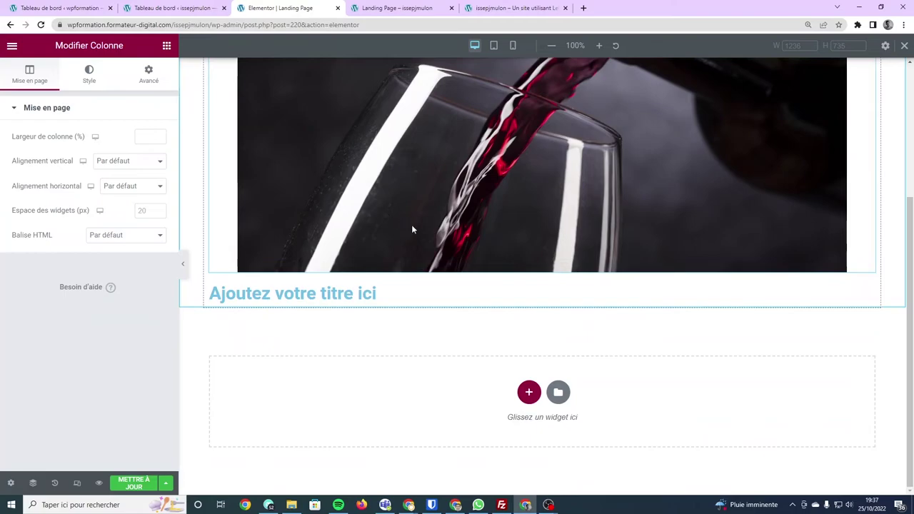
click(353, 293)
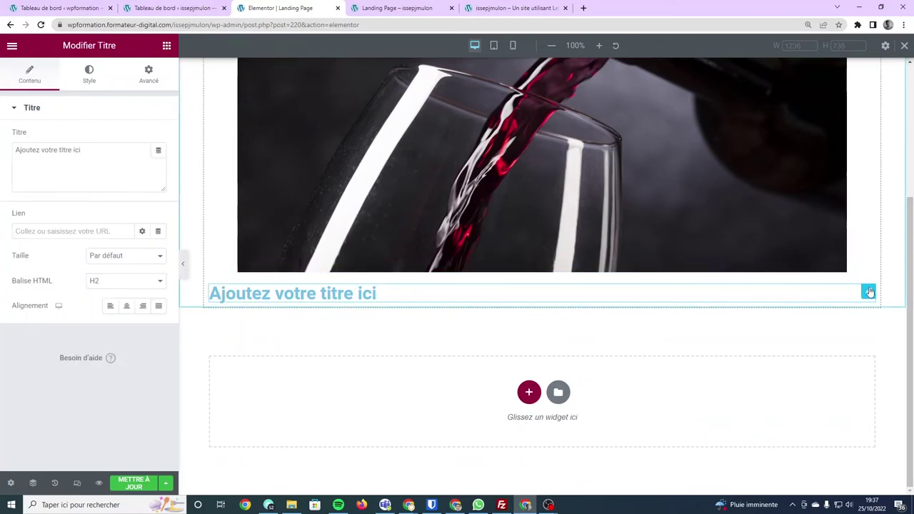
scroll(23, 71, down, 3)
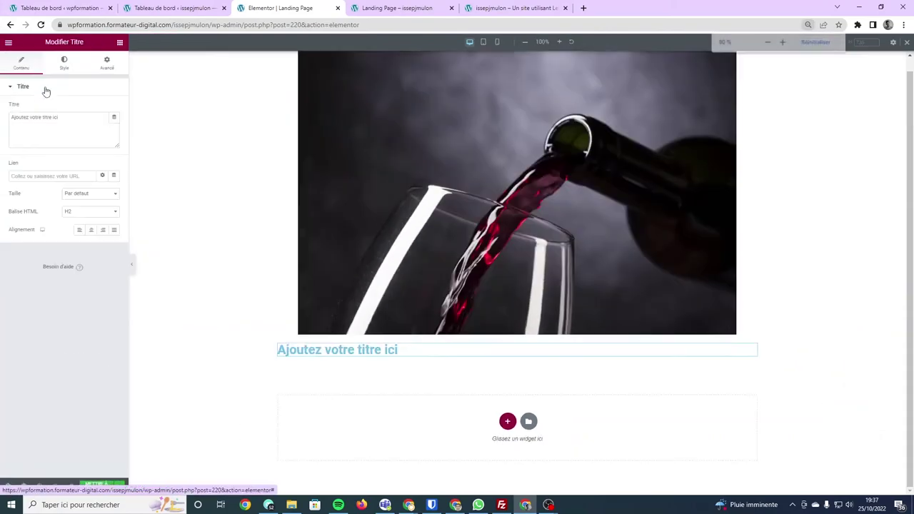
scroll(45, 90, up, 8)
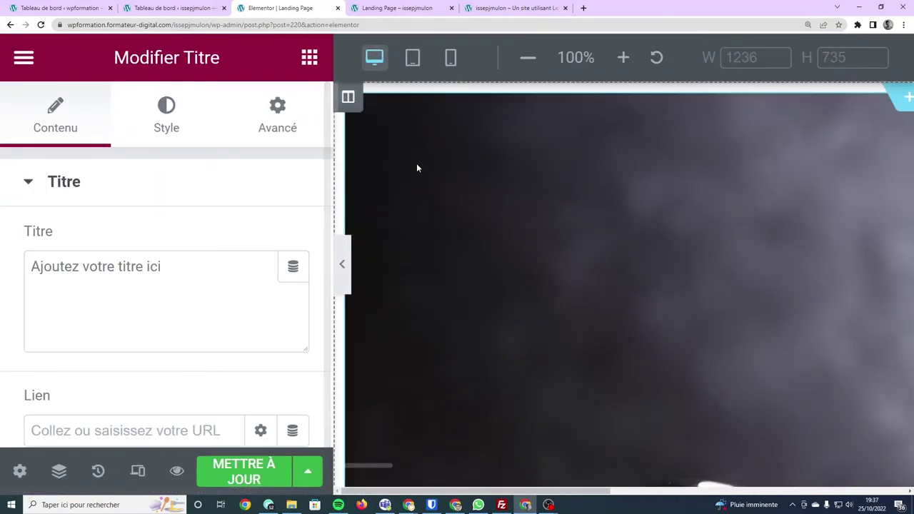
scroll(417, 163, down, 4)
scroll(417, 163, down, 2)
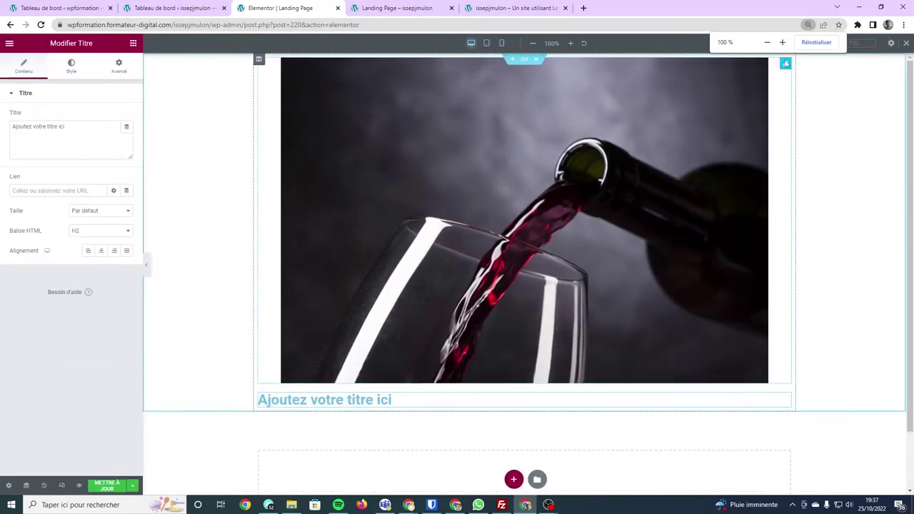
Step: Switch between the section's and column's Mise en page settings, ending on the column's 20 px spacing
click(785, 66)
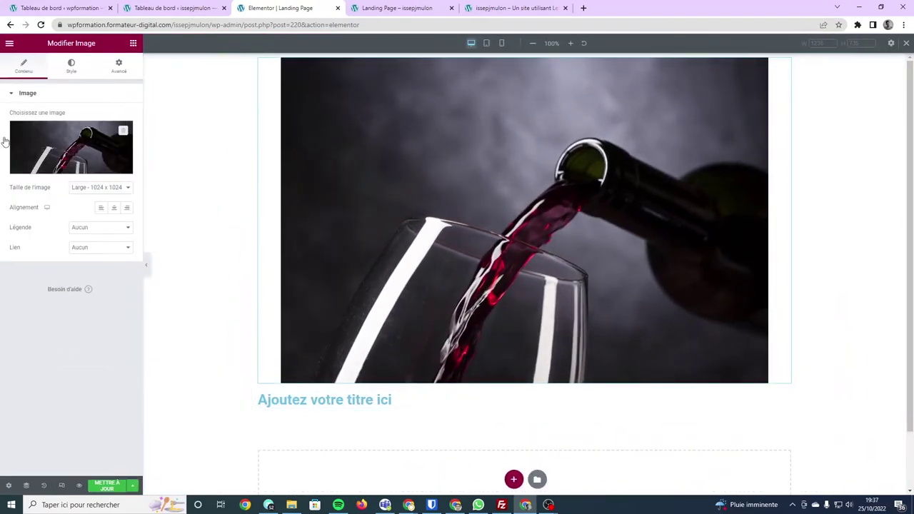
scroll(43, 82, up, 1)
scroll(44, 83, up, 2)
scroll(45, 82, down, 1)
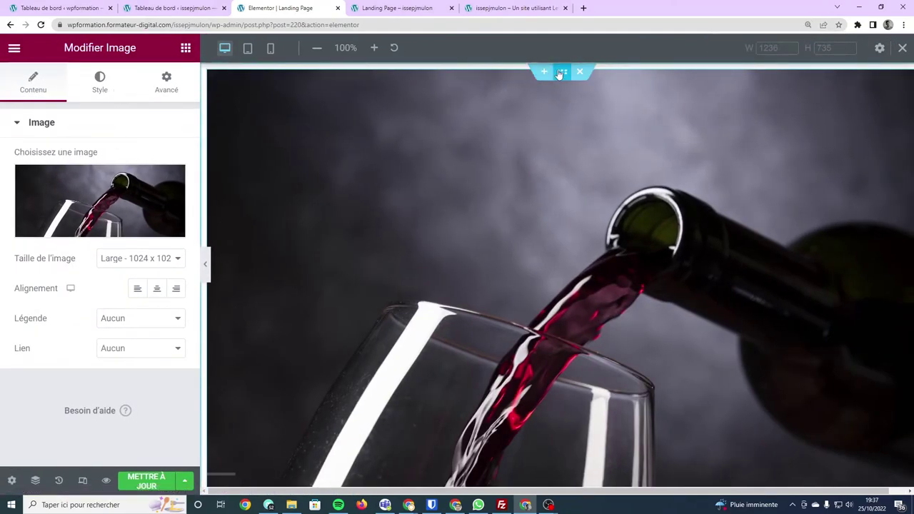
click(551, 71)
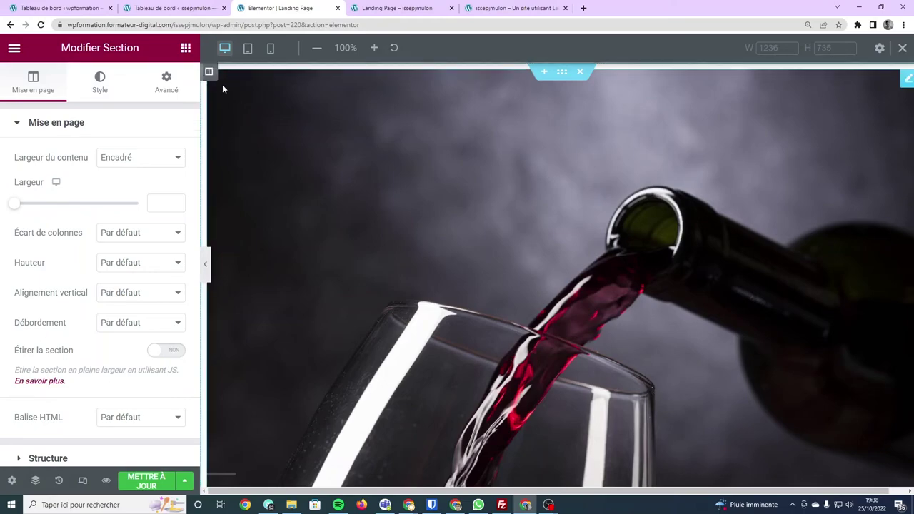
click(210, 73)
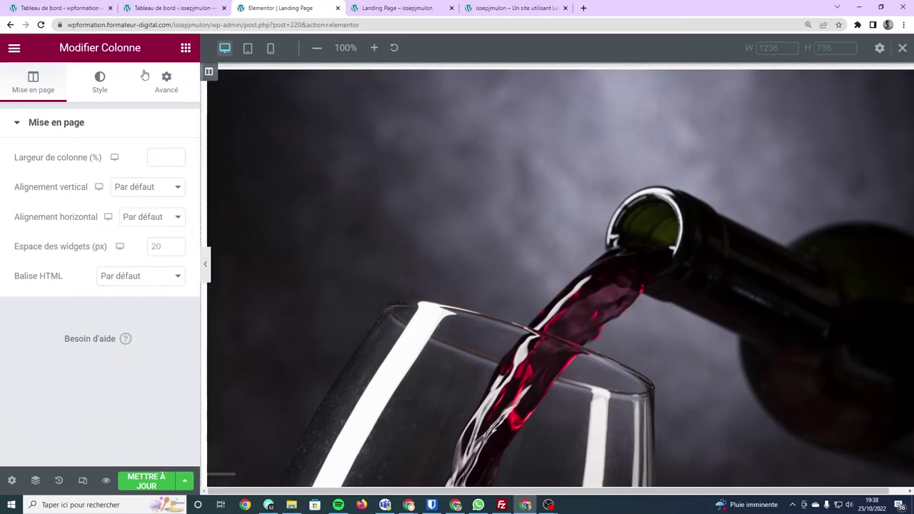
click(562, 72)
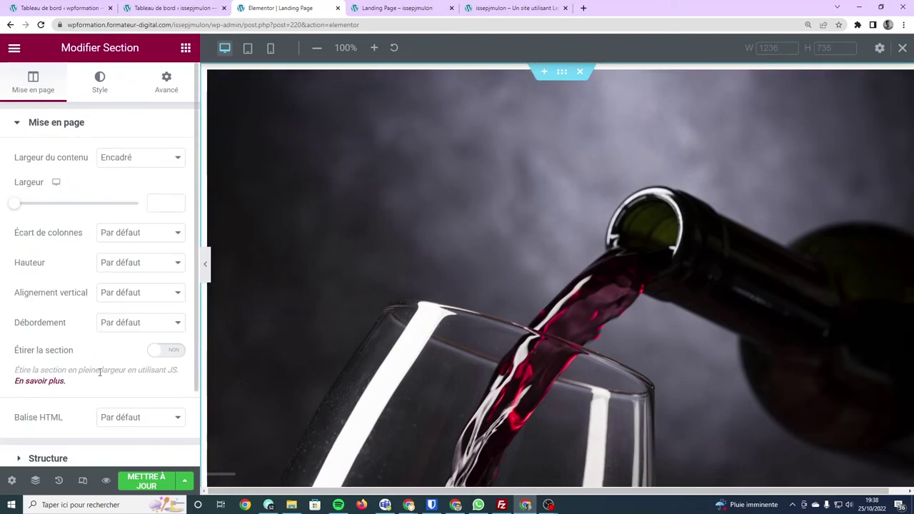
mouse_move(215, 80)
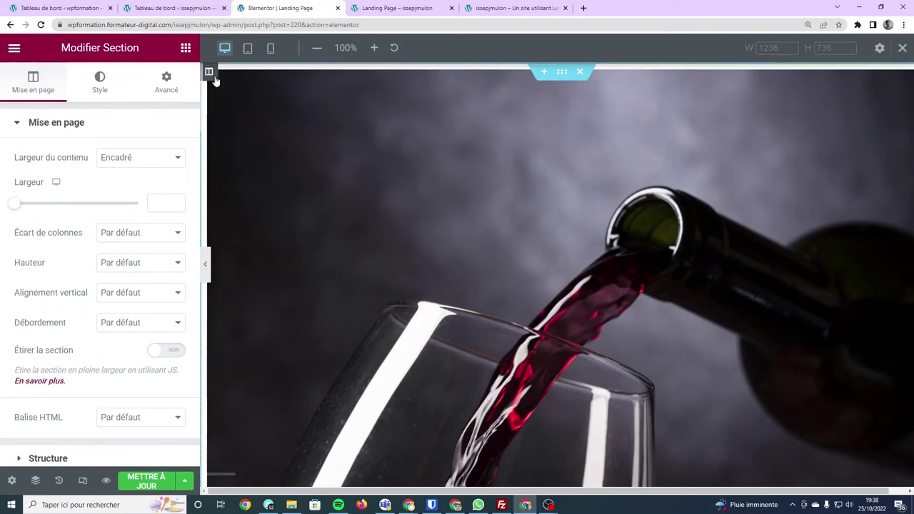
click(215, 80)
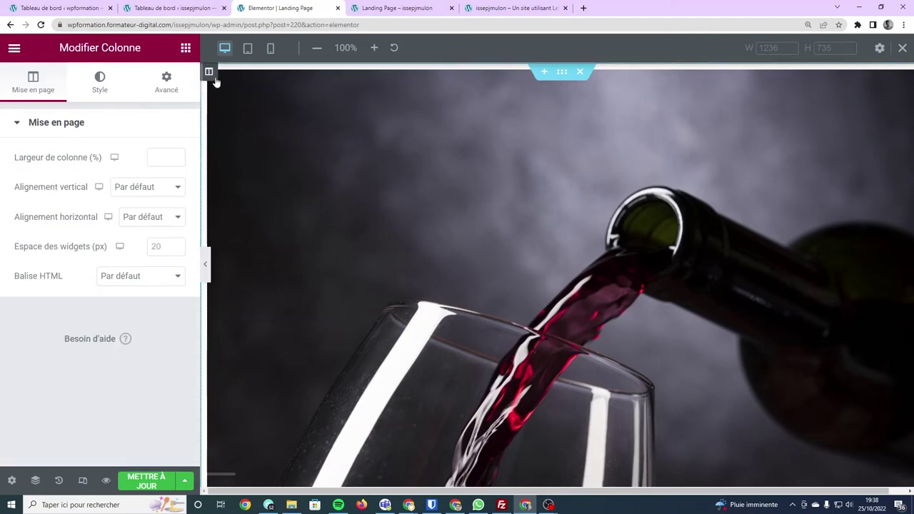